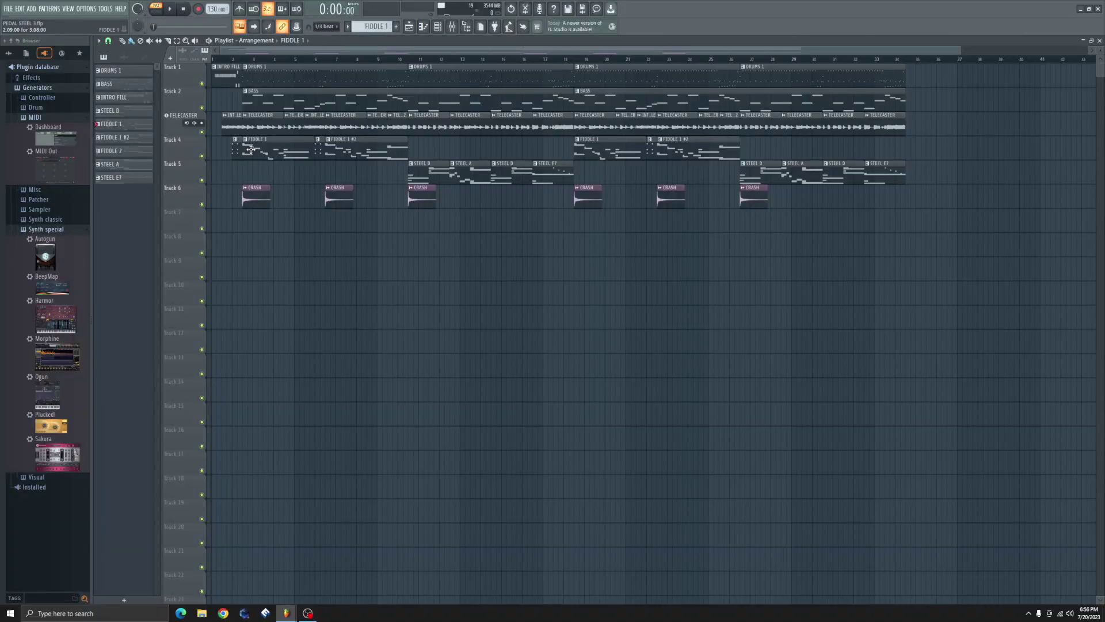
Inspect the first FIDDLE 1 clip's notes and the note color groups in the piano roll, and play the pattern.
double_click(251, 149)
left_click_drag(467, 52, 351, 52)
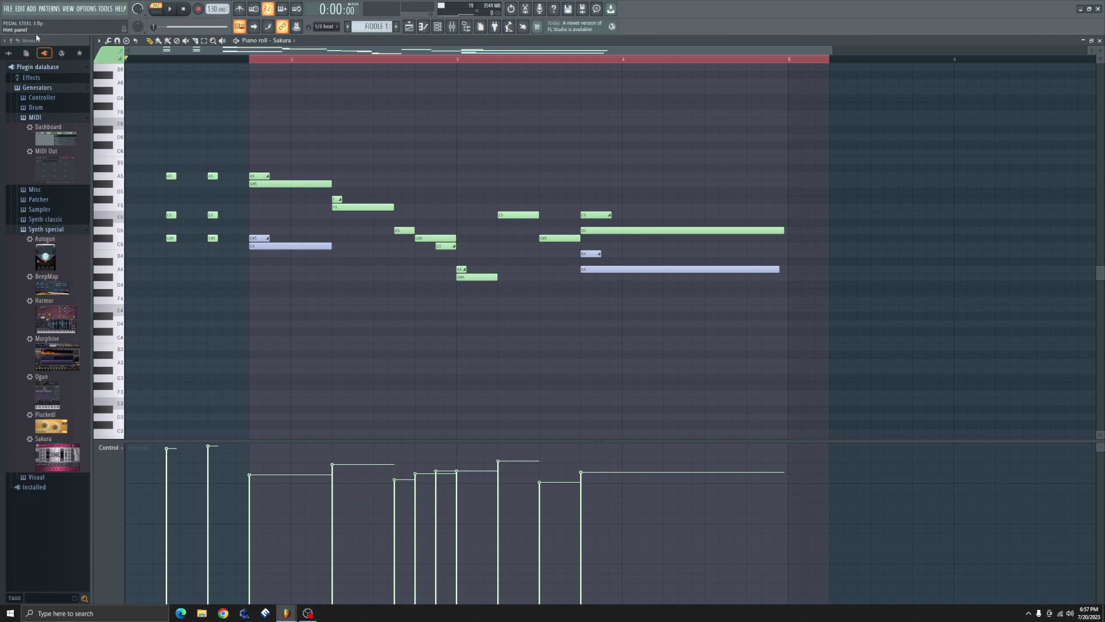
left_click(113, 58)
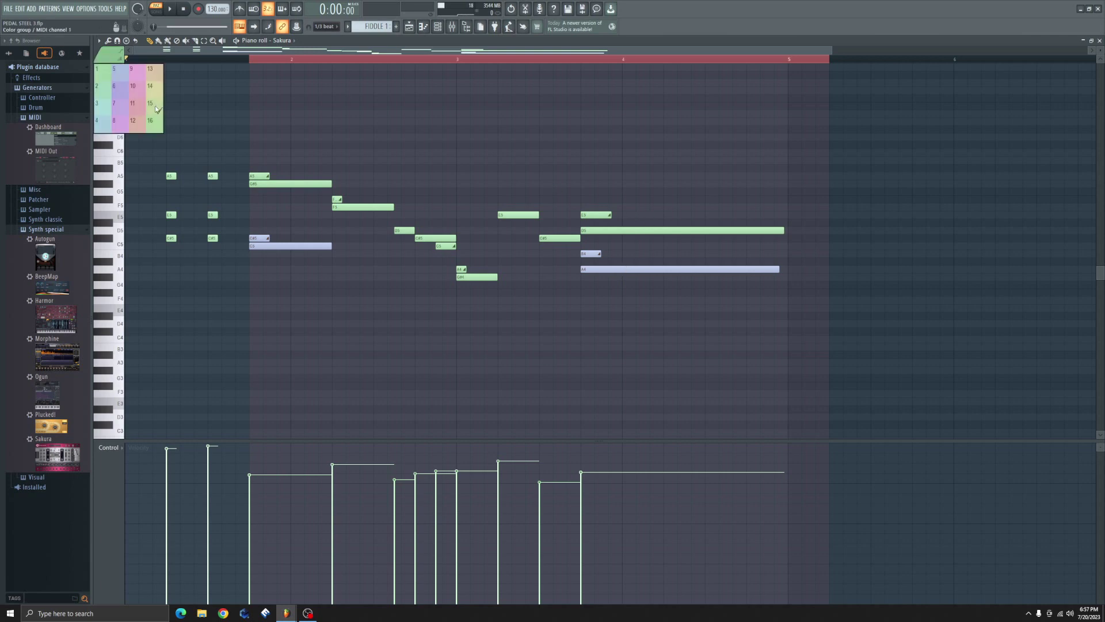
left_click(297, 370)
right_click(301, 371)
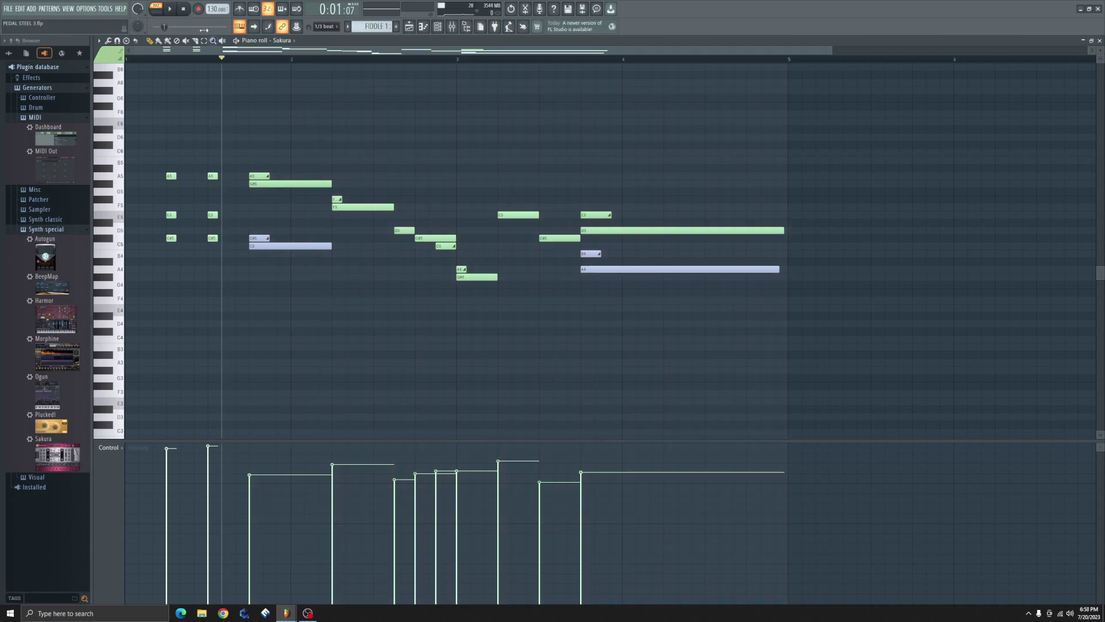
left_click(171, 10)
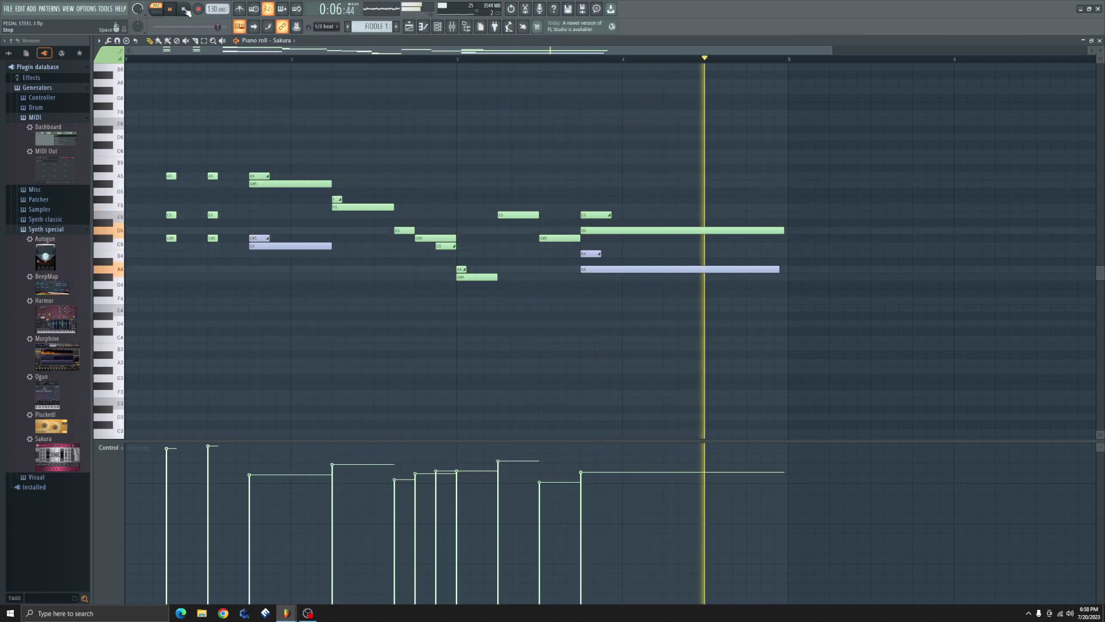
left_click(186, 11)
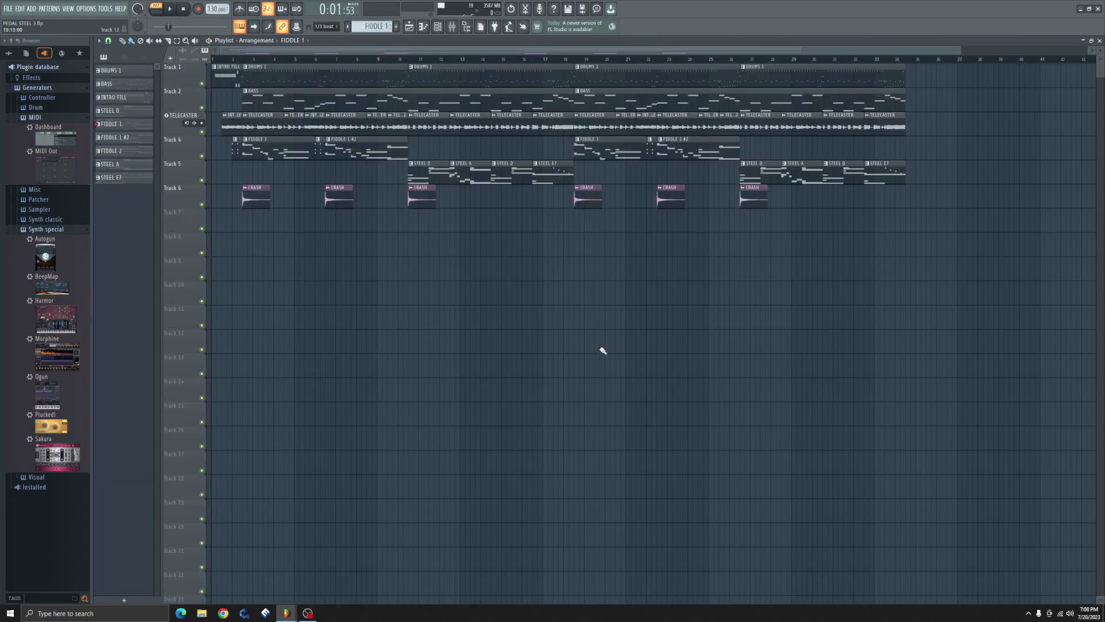
View the Sakura fiddle channel's String presets around STR Violin FG in its preset library, and close the plugin.
key("F6")
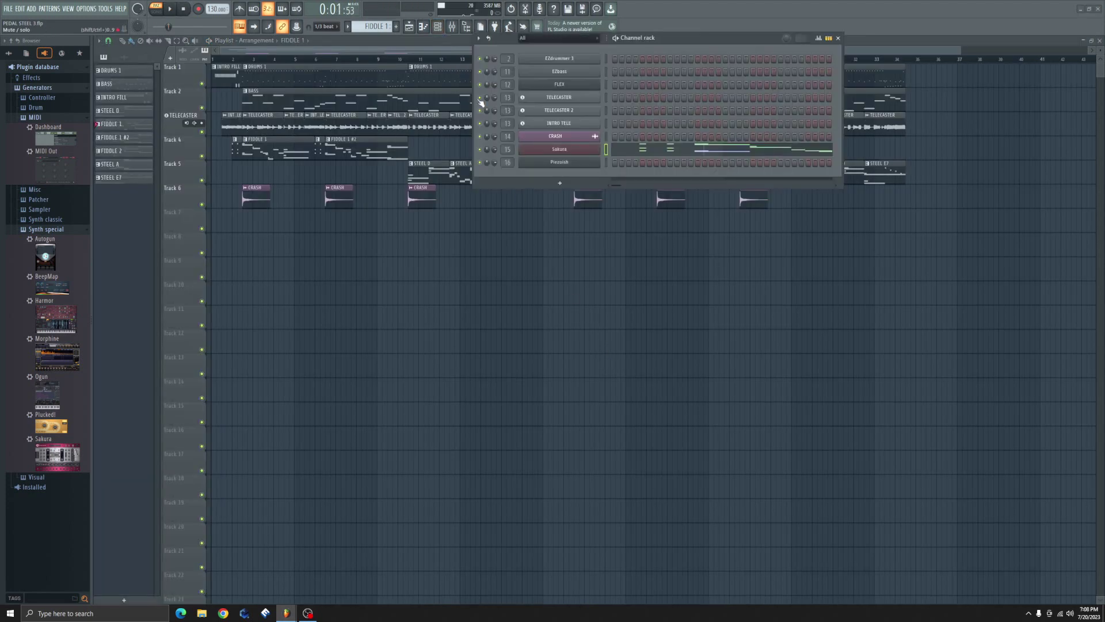
left_click(560, 150)
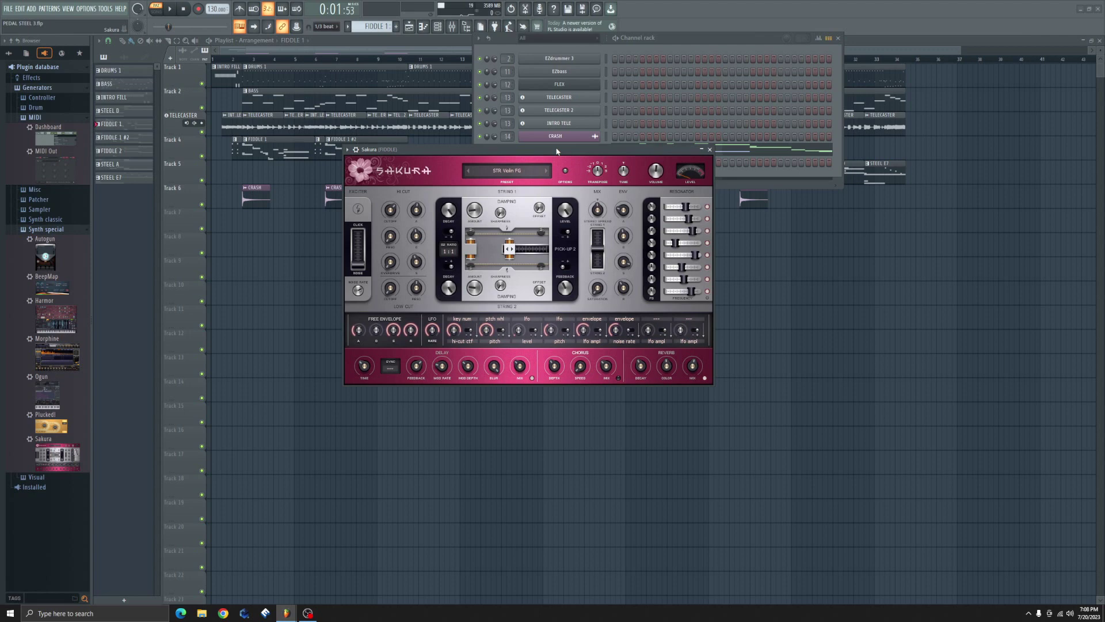
left_click(523, 172)
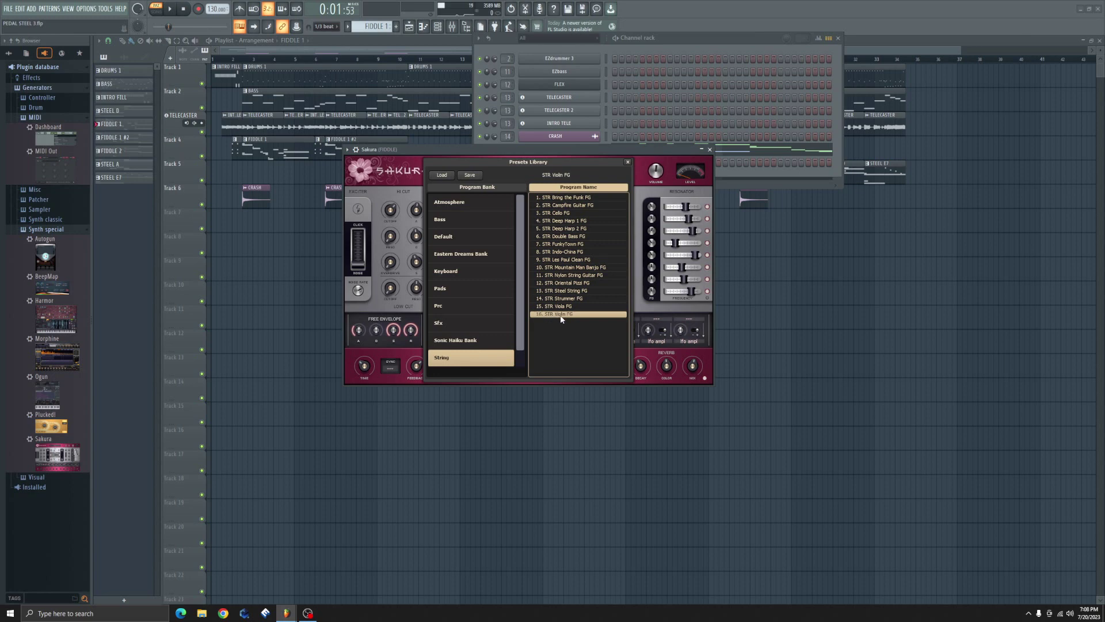
left_click(709, 149)
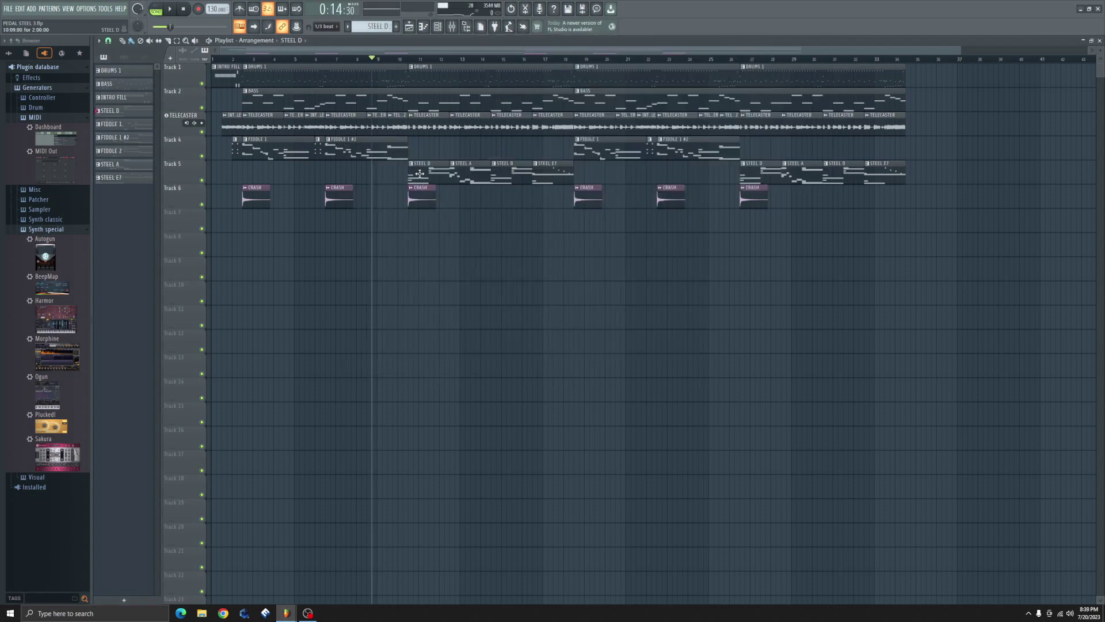
Open the first STEEL D clip in the piano roll and listen to its slide notes in pattern mode.
double_click(420, 173)
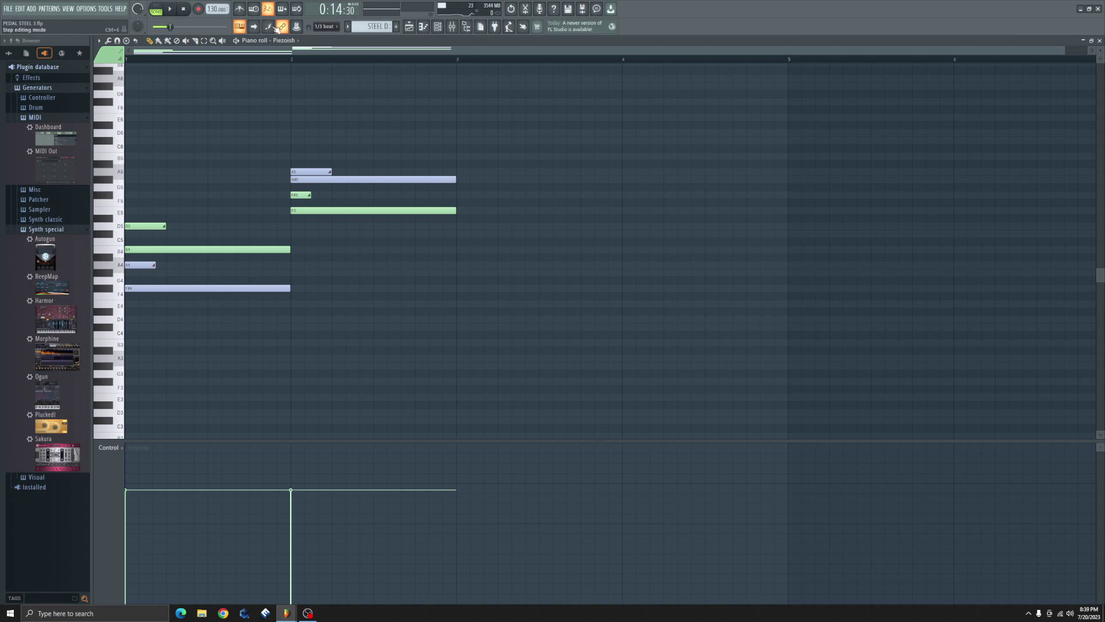
left_click(156, 10)
left_click(173, 9)
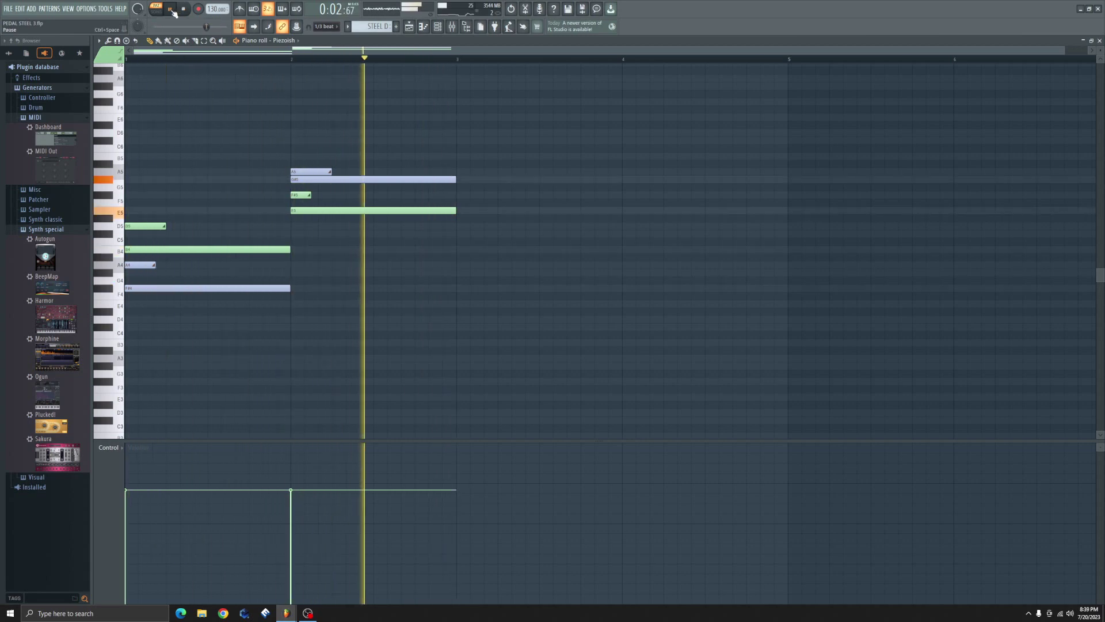
left_click(172, 9)
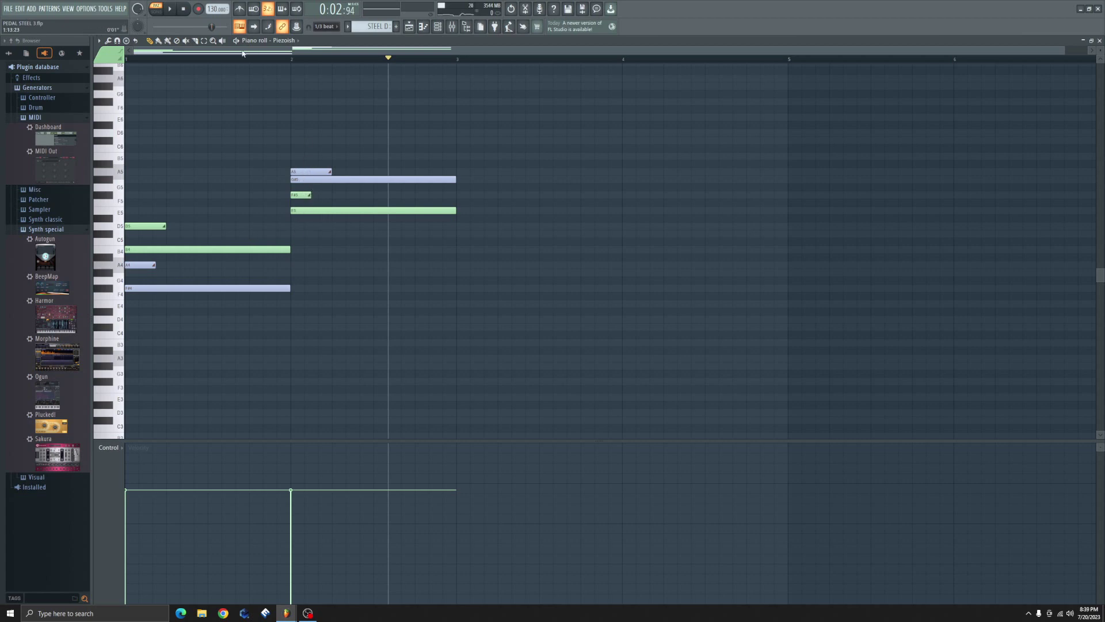
left_click(183, 11)
left_click(174, 10)
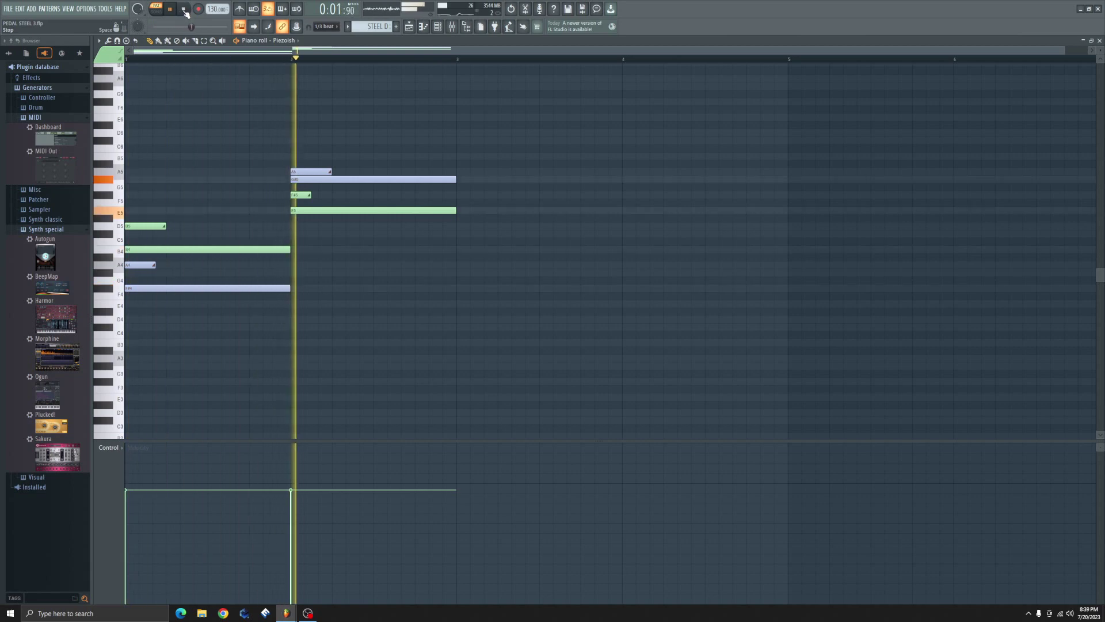
left_click(185, 10)
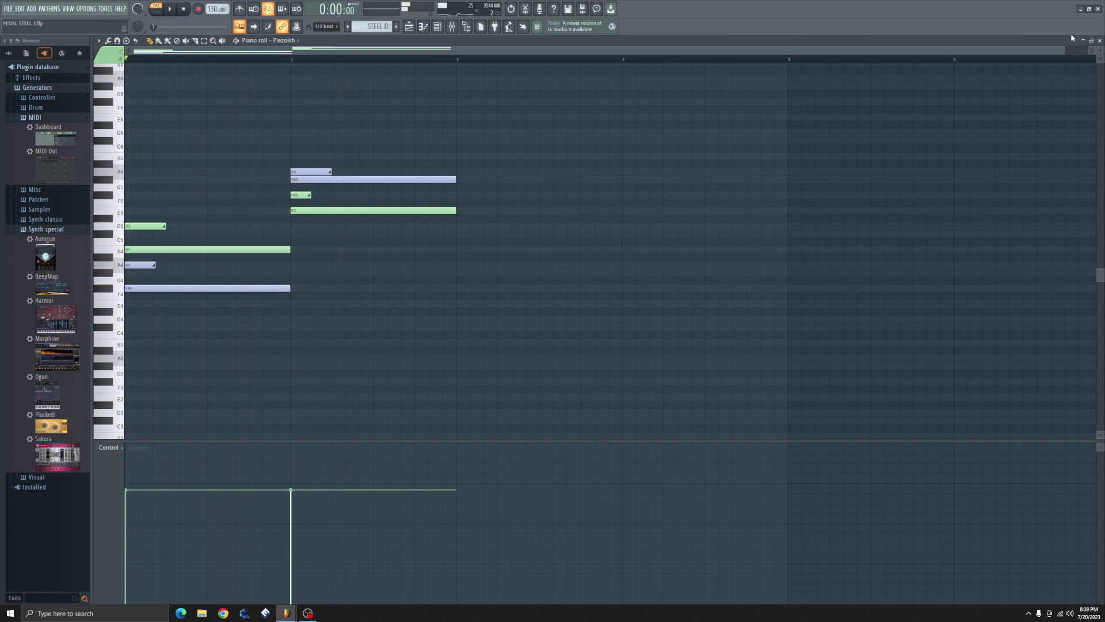
Leave the piano roll and review the Piezoish preset in FLEX's Essential Guitars pack.
left_click(1100, 41)
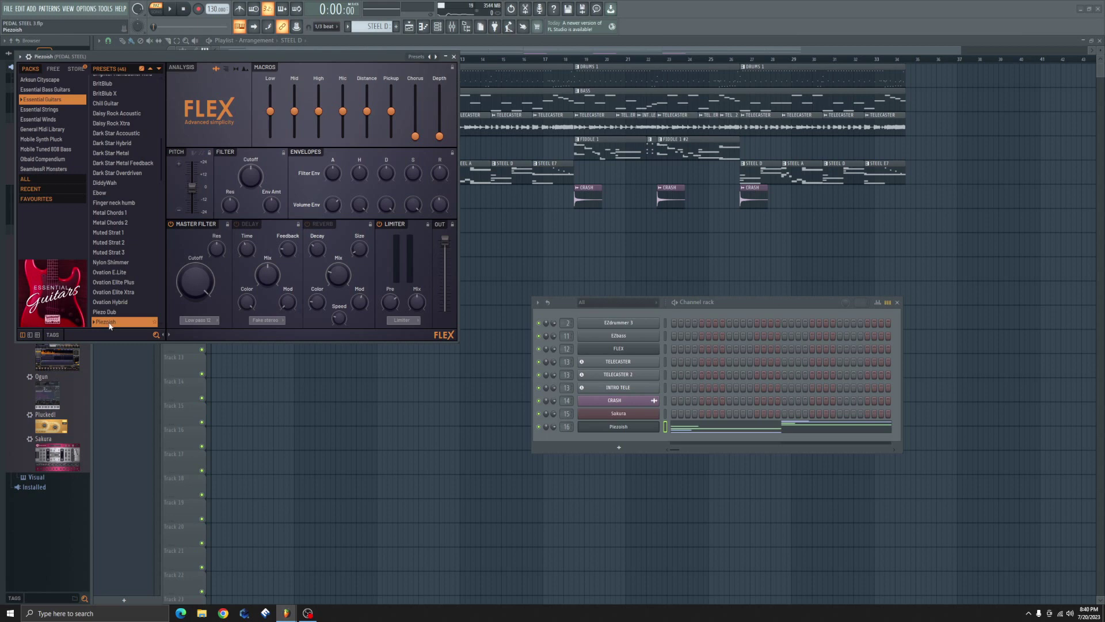
scroll(121, 293, "down", 2)
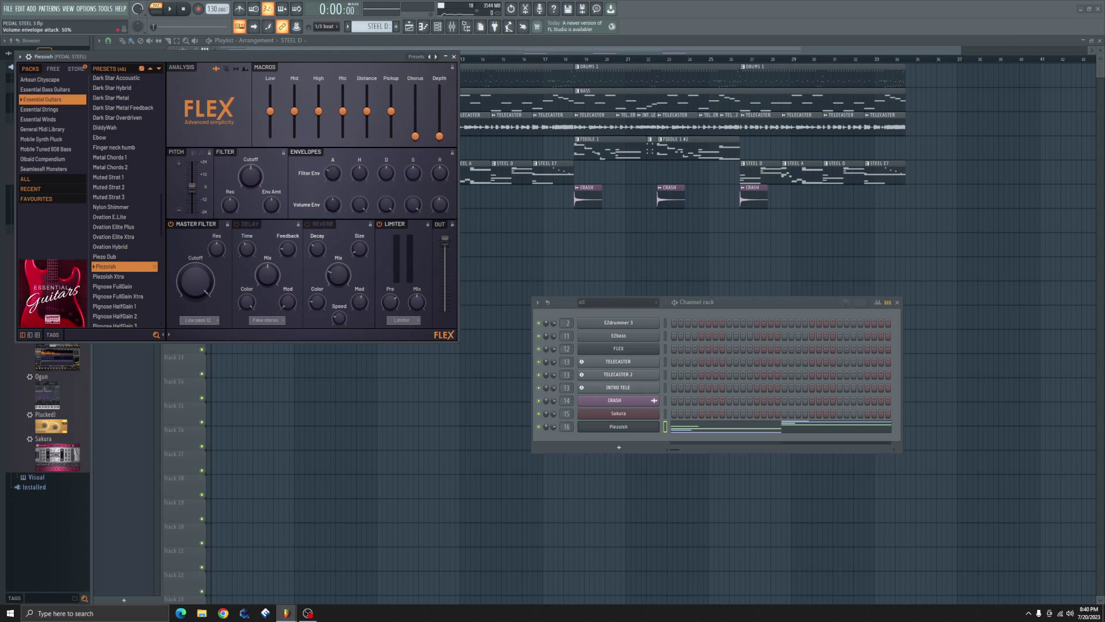
left_click(453, 57)
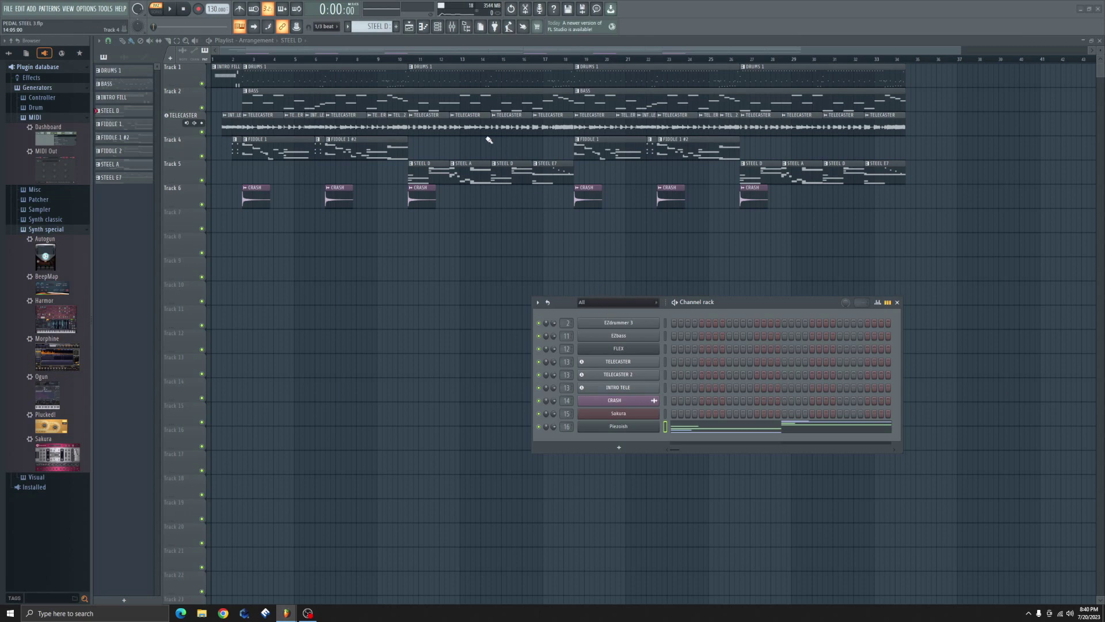
Adjust the volume envelope attack of FLEX's Piezoish preset, trying about 83%, while the STEEL D pattern plays.
double_click(423, 171)
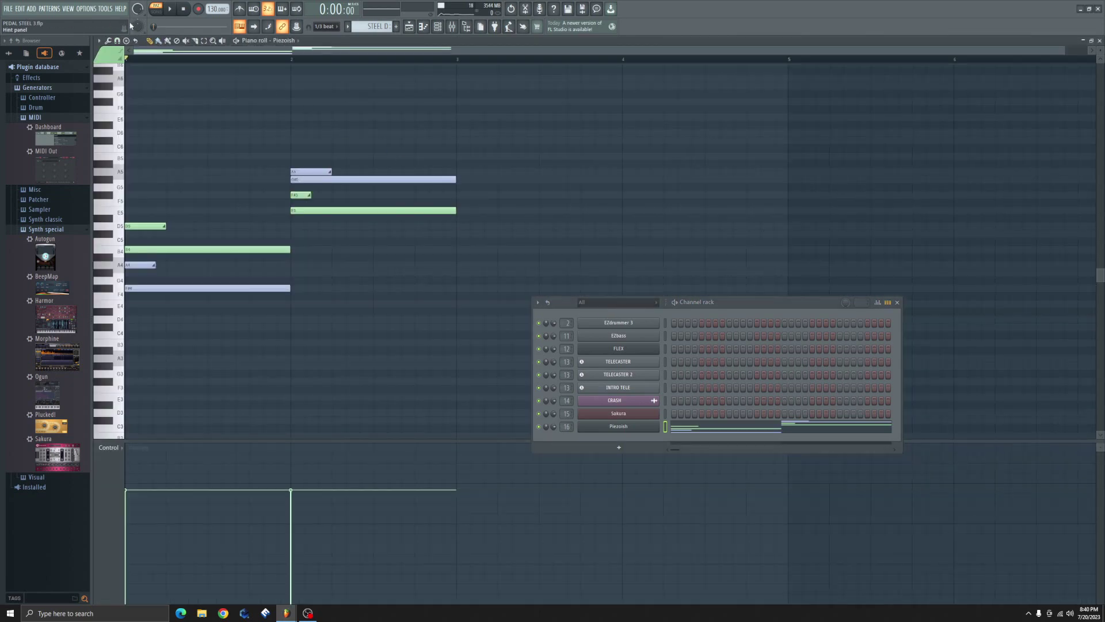
left_click(173, 10)
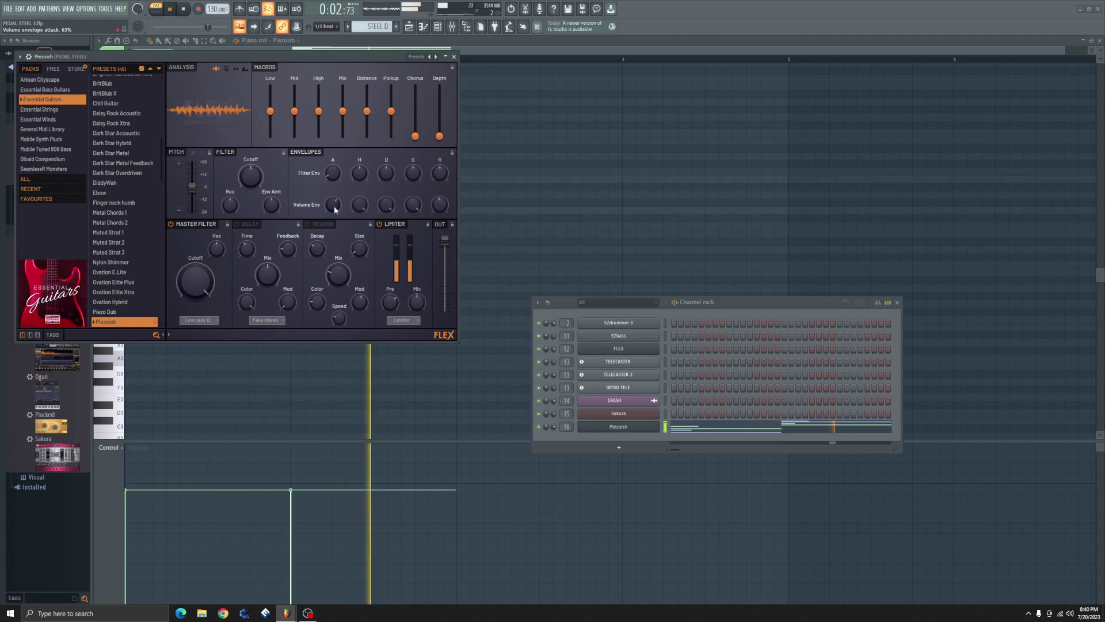
left_click_drag(335, 209, 335, 209)
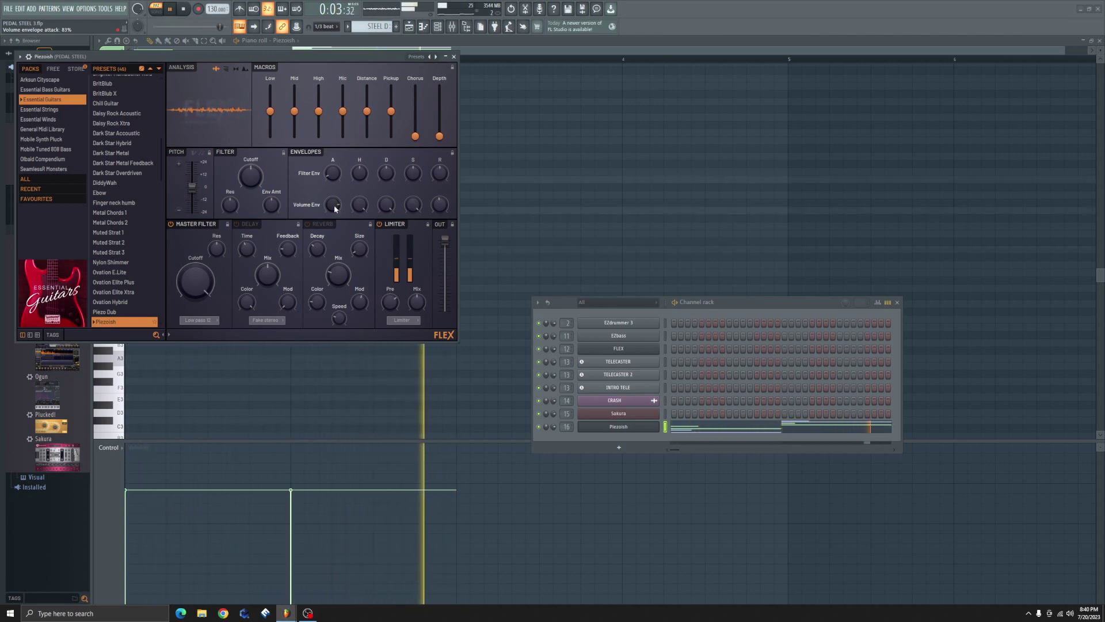
left_click_drag(334, 208, 334, 211)
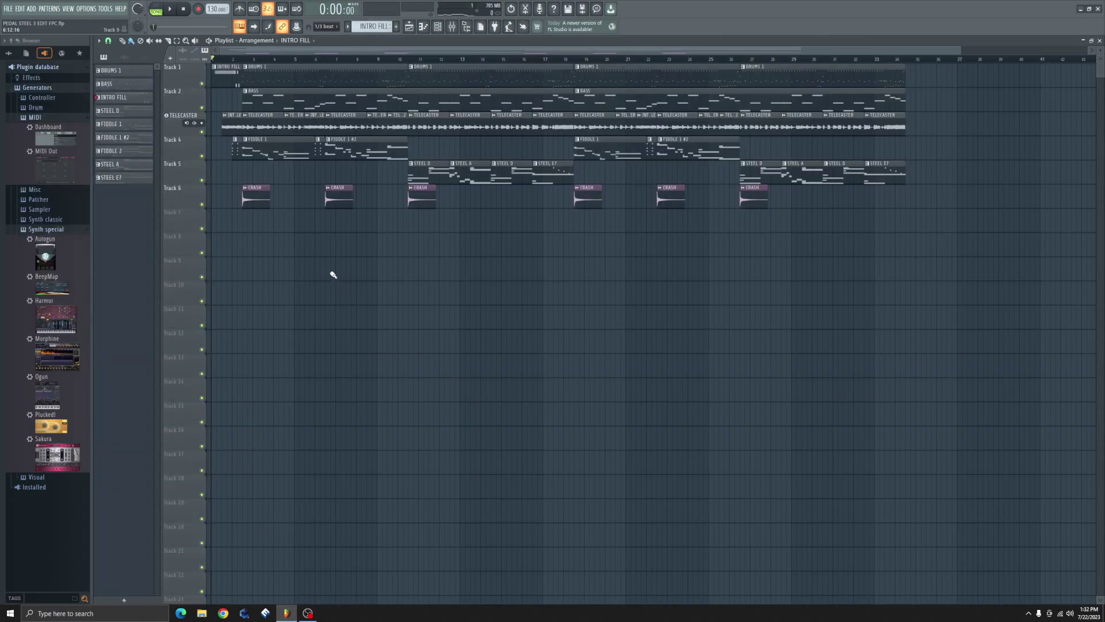
Consolidate the Track 5 steel clips into a stereo WAV audio clip and mute the track holding the original patterns.
right_click(186, 169)
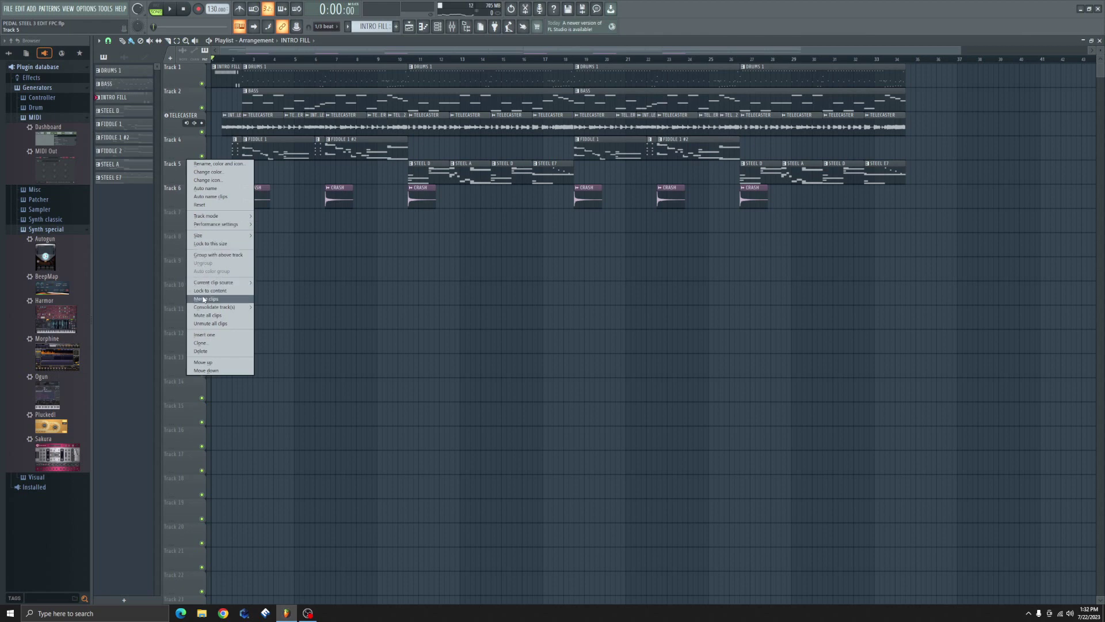
mouse_move(205, 309)
left_click(278, 307)
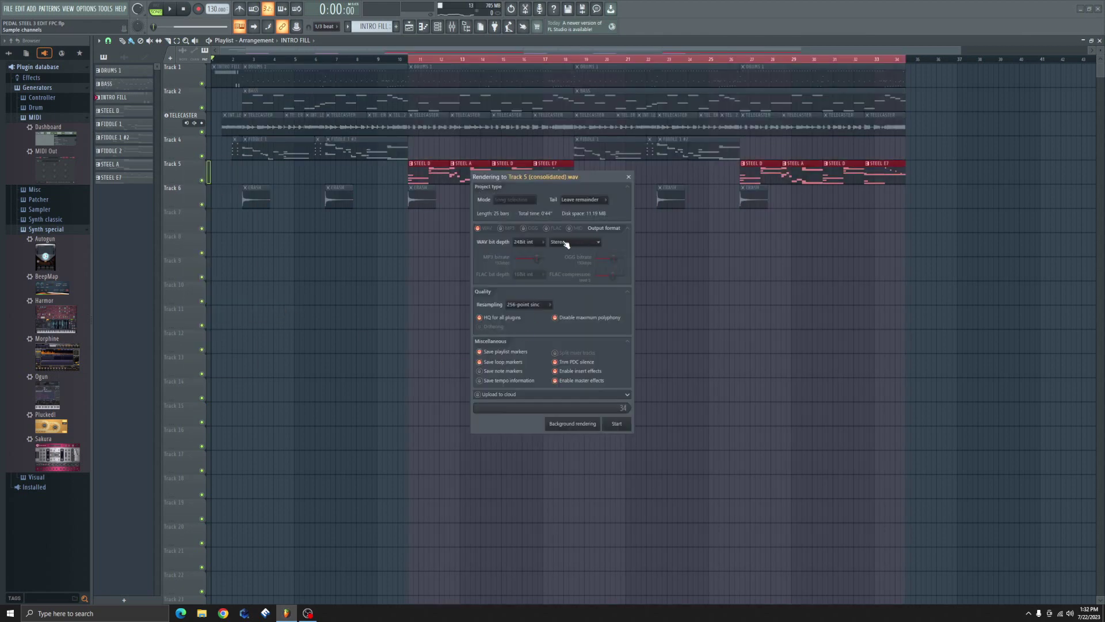
left_click(618, 425)
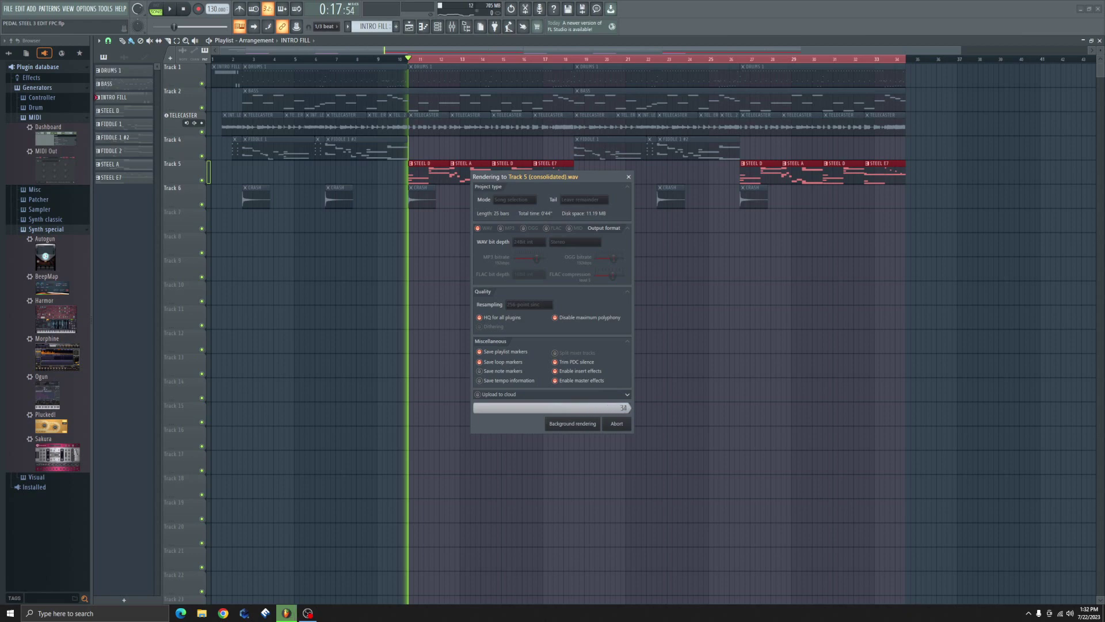
left_click(202, 204)
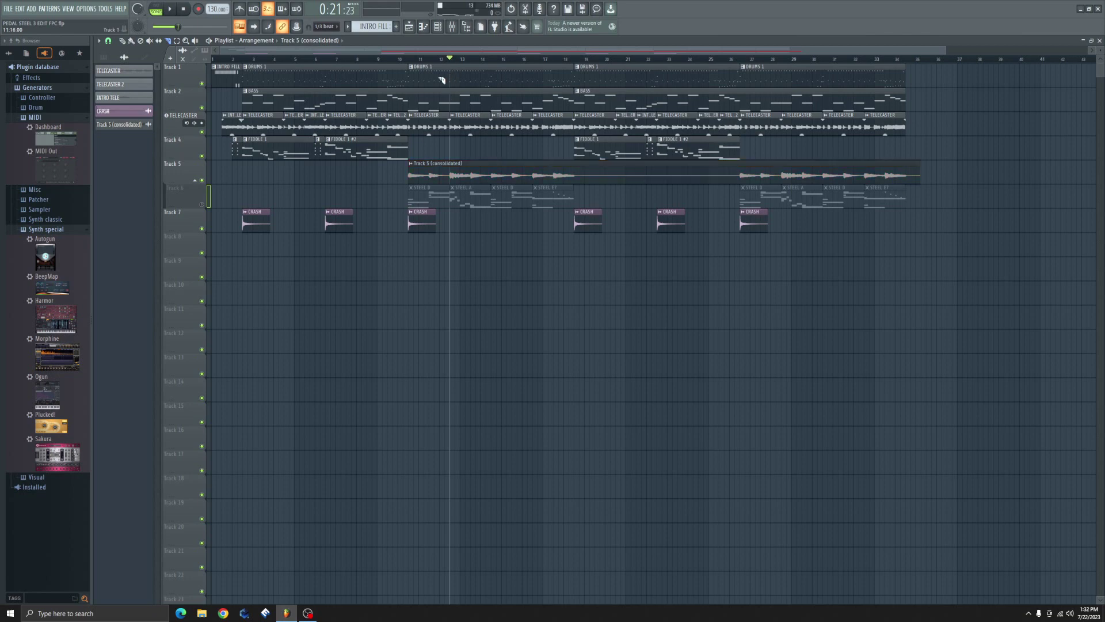
Slice the first section of the consolidated Track 5 audio at the chord changes and add a fade-in to each slice.
scroll(484, 62, "up", 4)
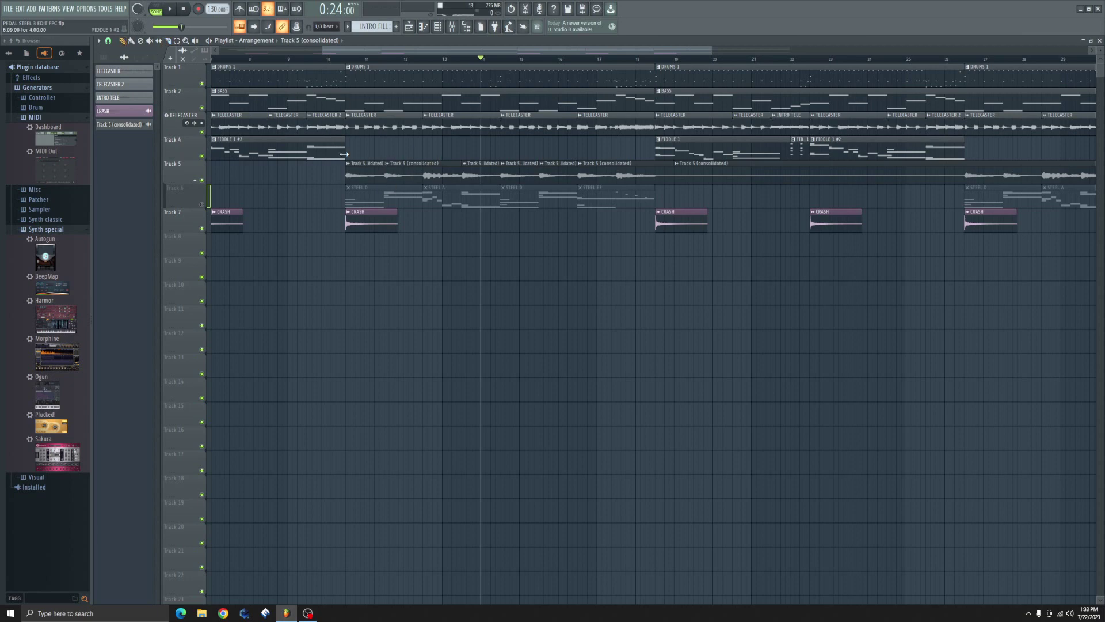
scroll(421, 62, "up", 2)
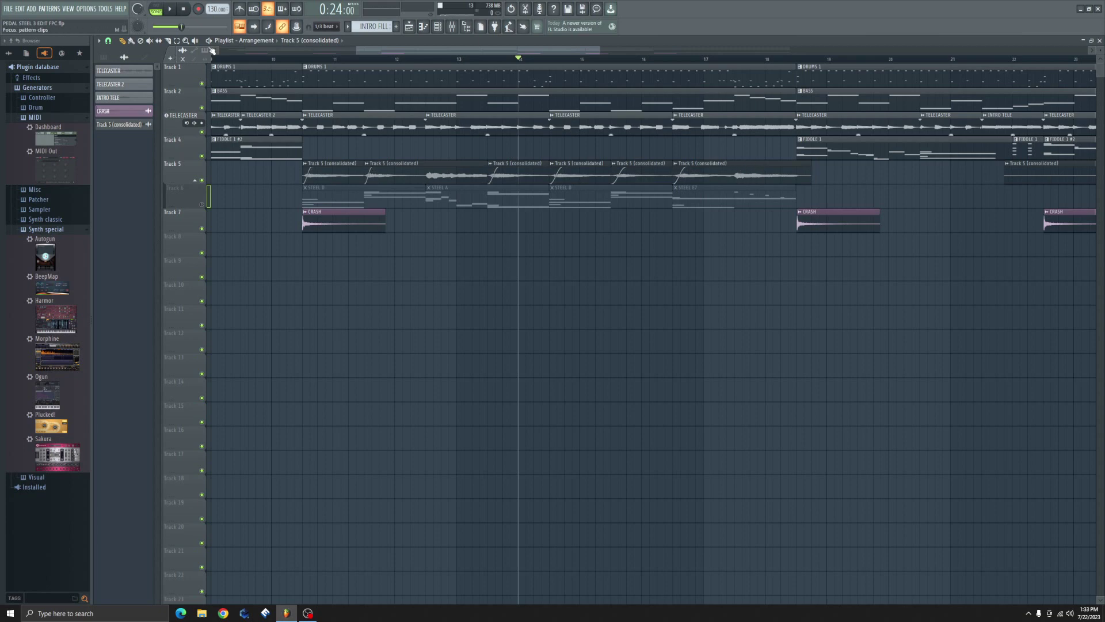
Solo Track 5 and listen to the faded steel slices from just before bar 10.
right_click(202, 180)
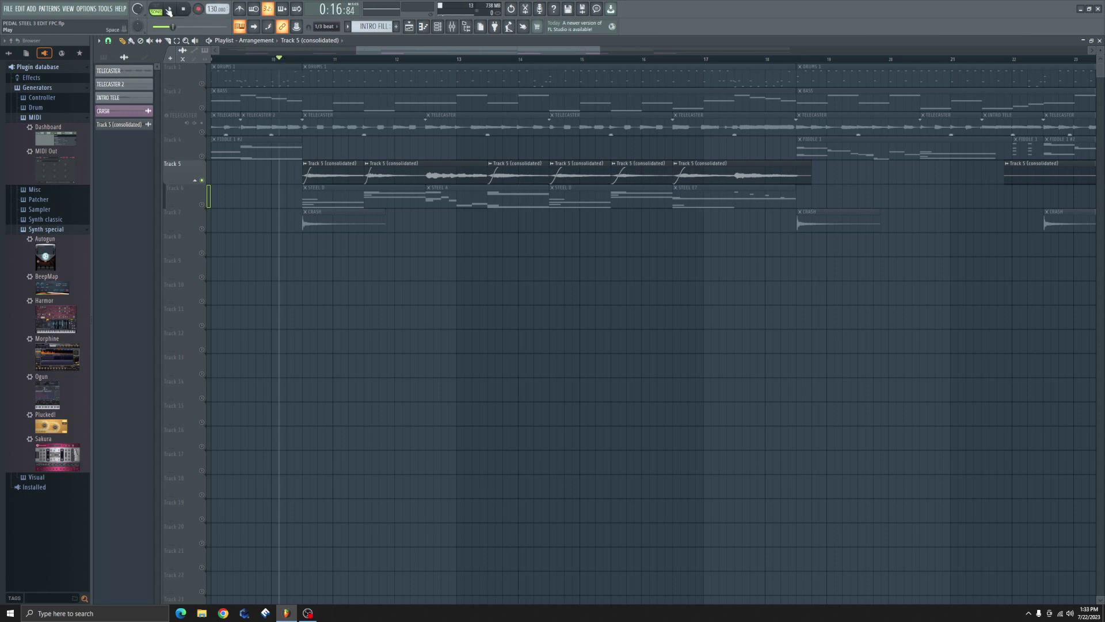
left_click(171, 10)
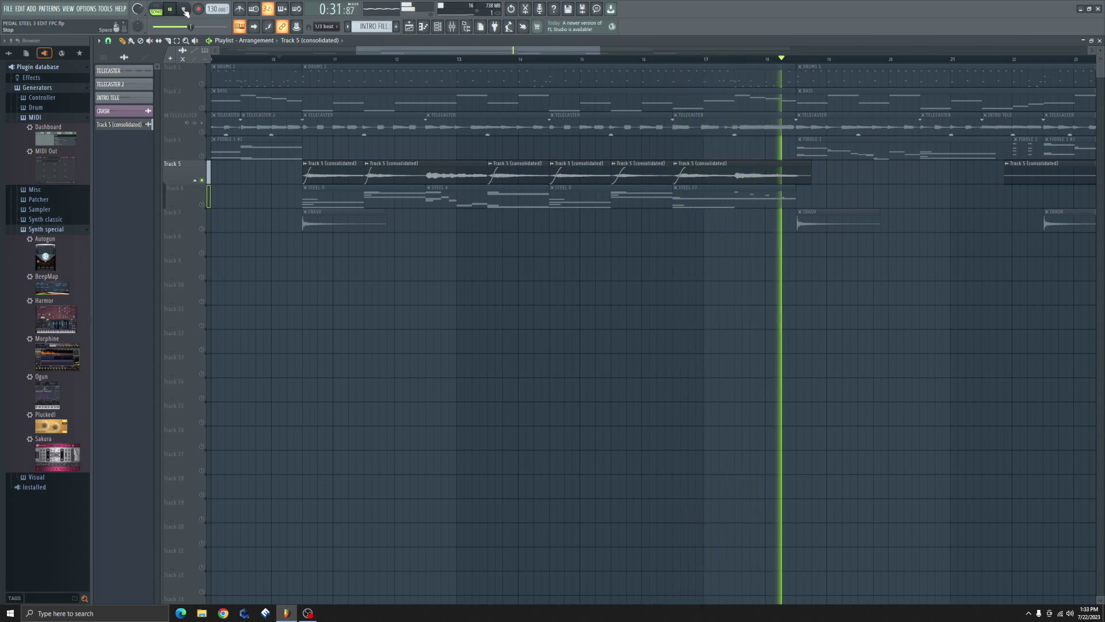
left_click(185, 10)
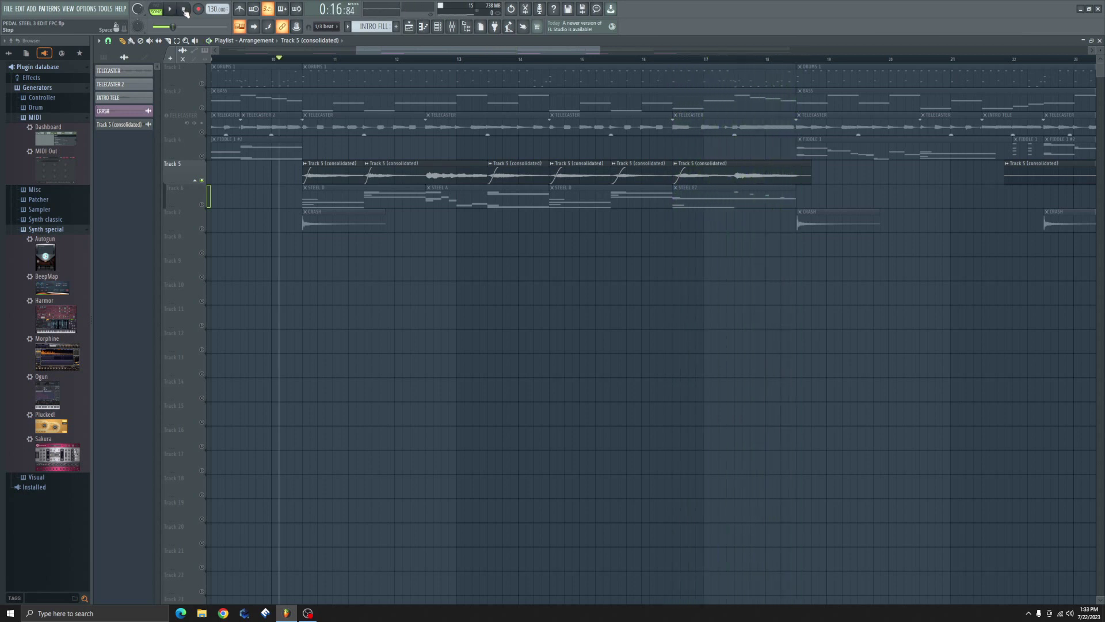
Set short fade-outs of about 0.03 s at the ends of the Track 5 slices to smooth their joins.
left_click(360, 60)
scroll(361, 61, "up", 6)
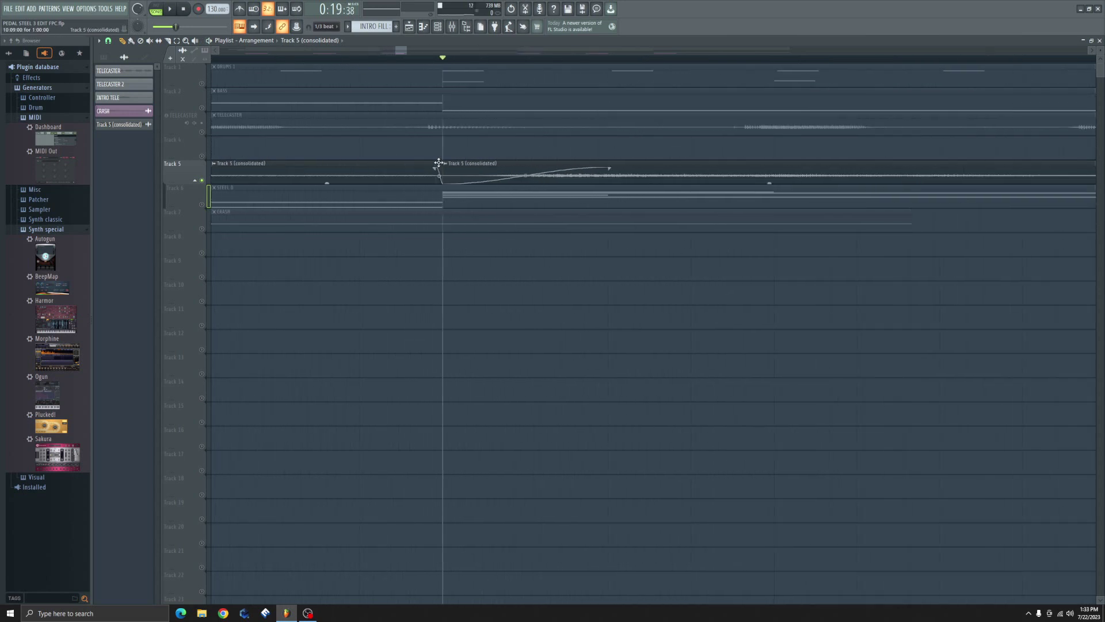
scroll(451, 59, "down", 6)
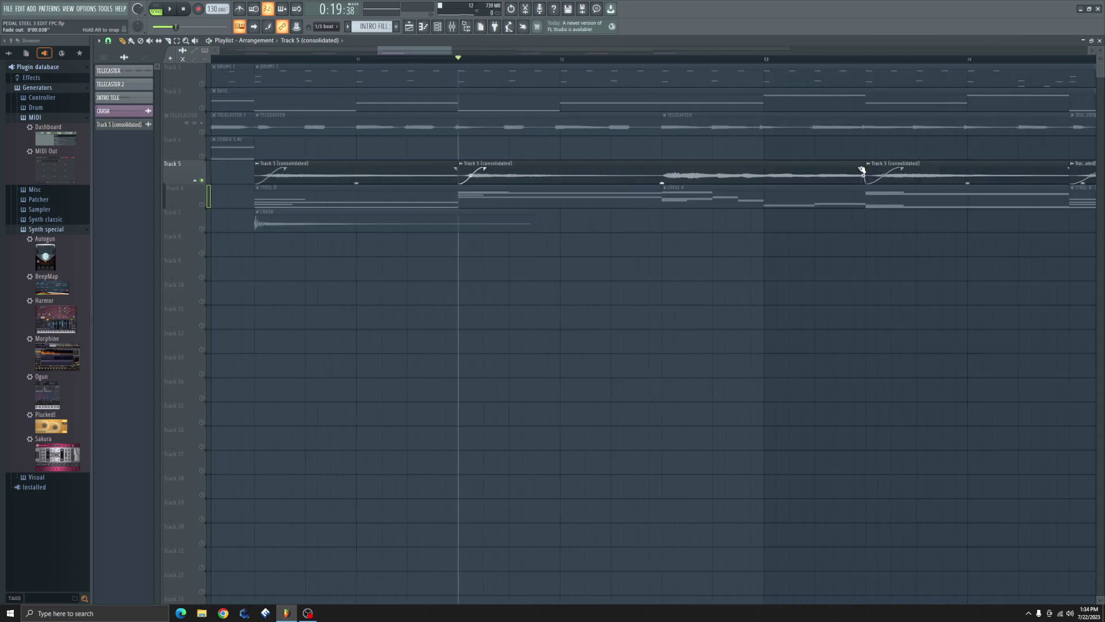
left_click_drag(421, 45, 446, 50)
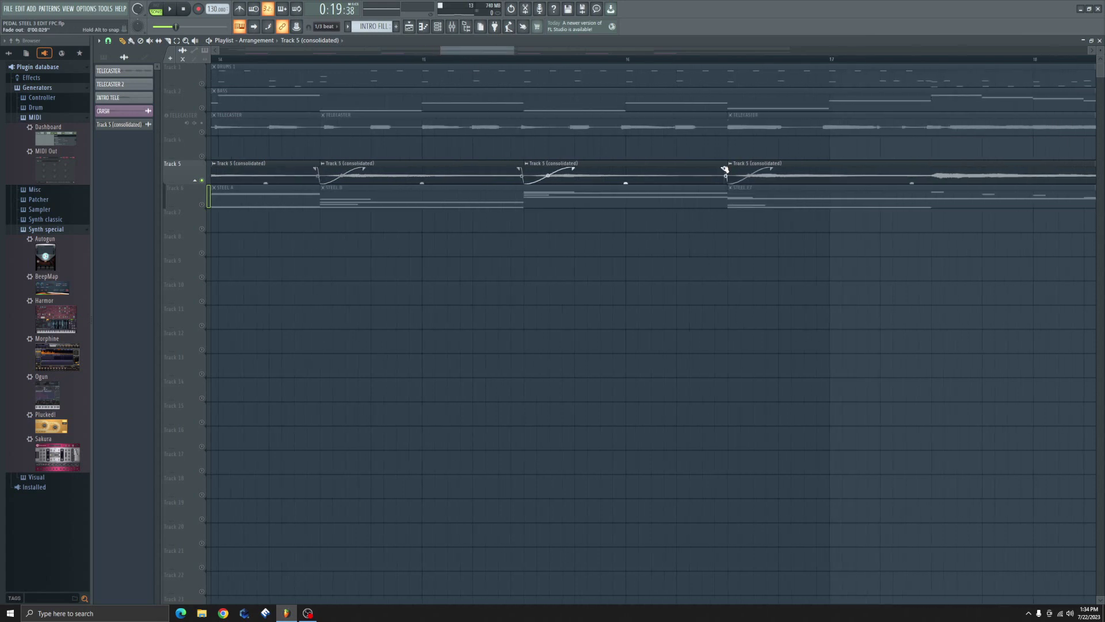
Play the smoothed steel slices and unsolo Track 5 to hear them with the full arrangement.
scroll(517, 62, "down", 5)
left_click(170, 11)
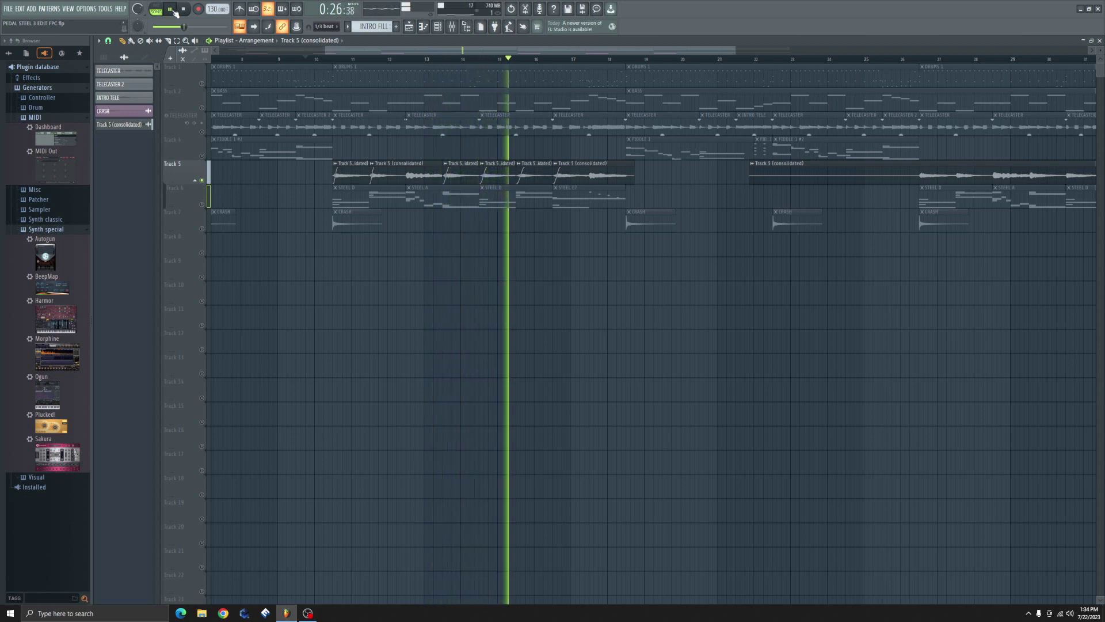
right_click(202, 182)
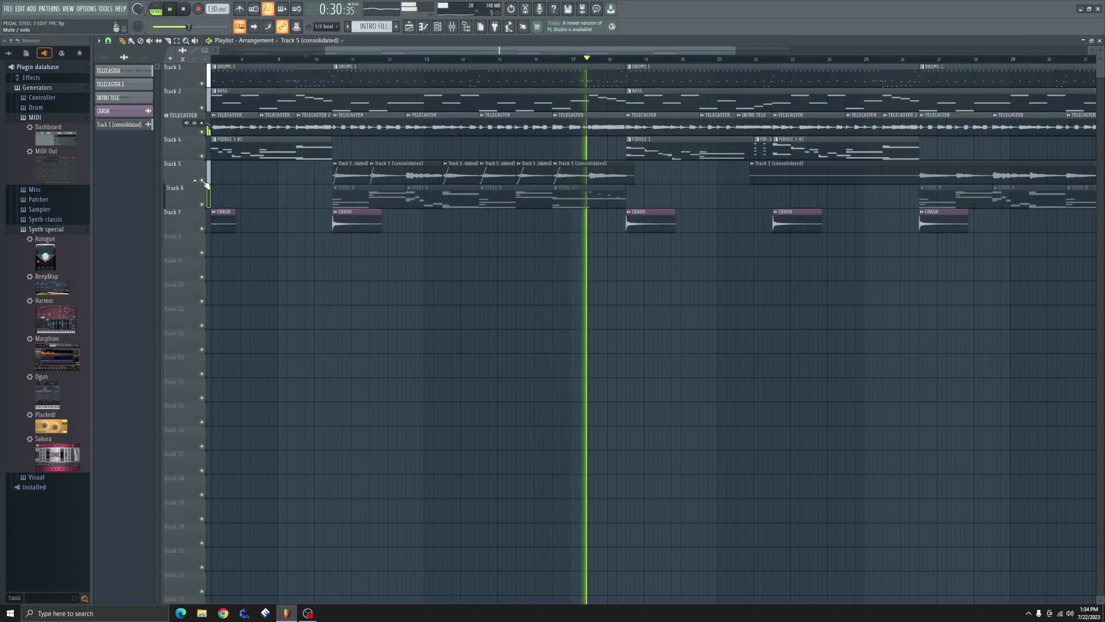
Play the arrangement from just before bar 10 and again from bar 8 to hear the steel slices with their fades.
left_click(320, 58)
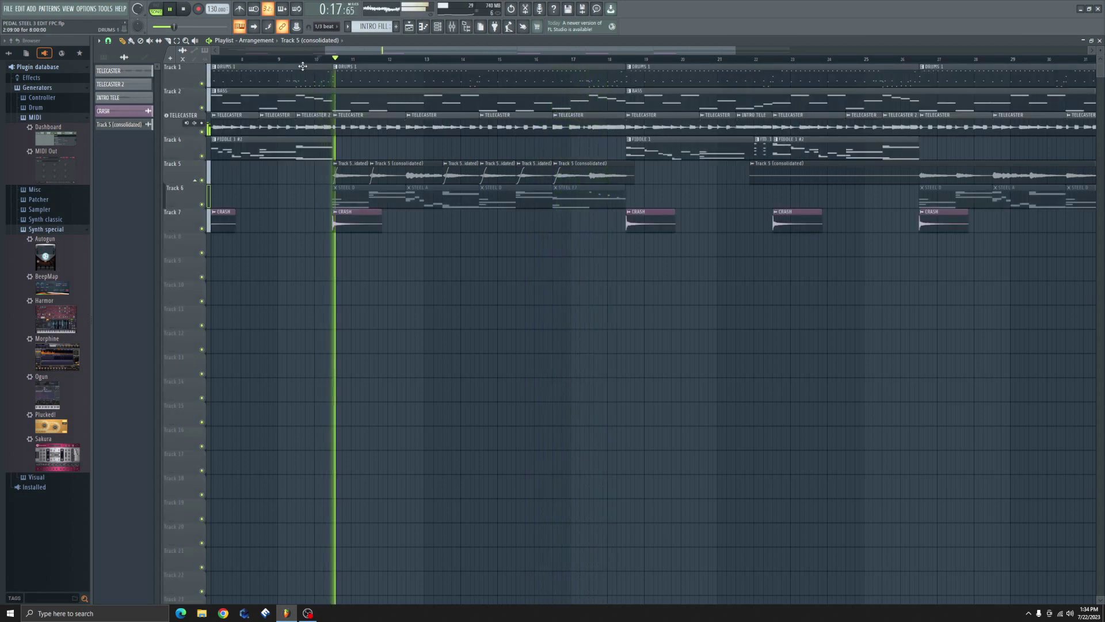
left_click(185, 10)
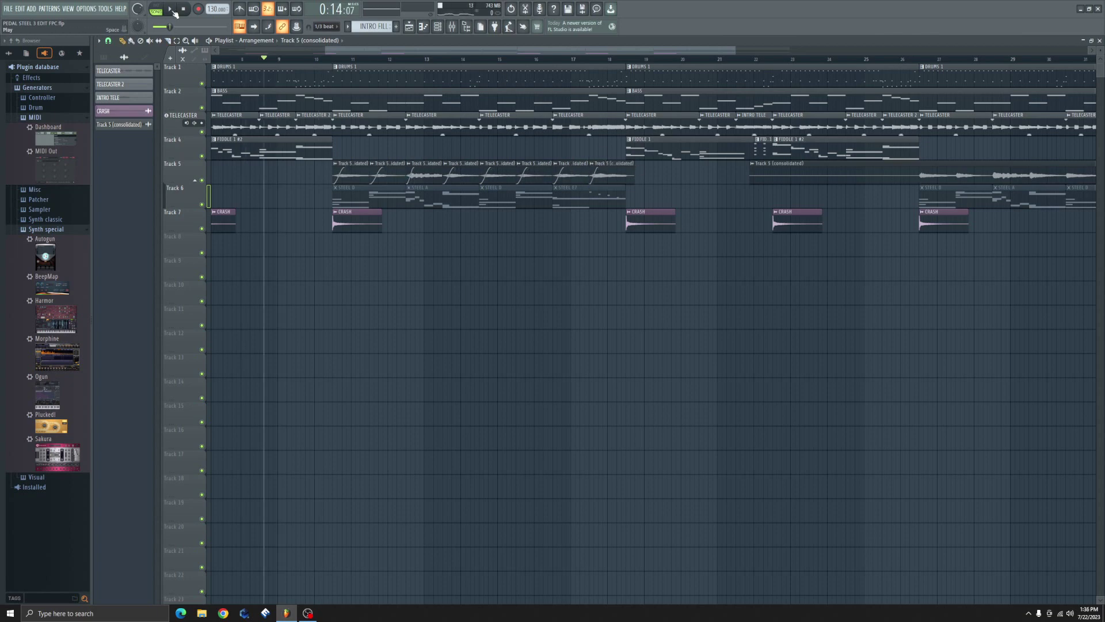
left_click(171, 10)
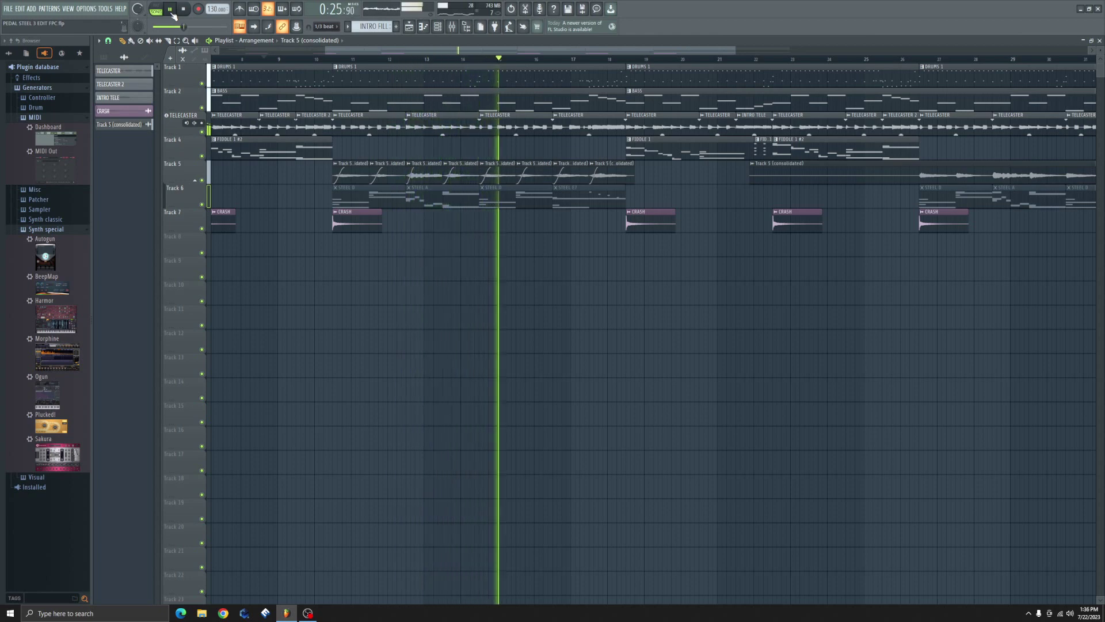
left_click(186, 9)
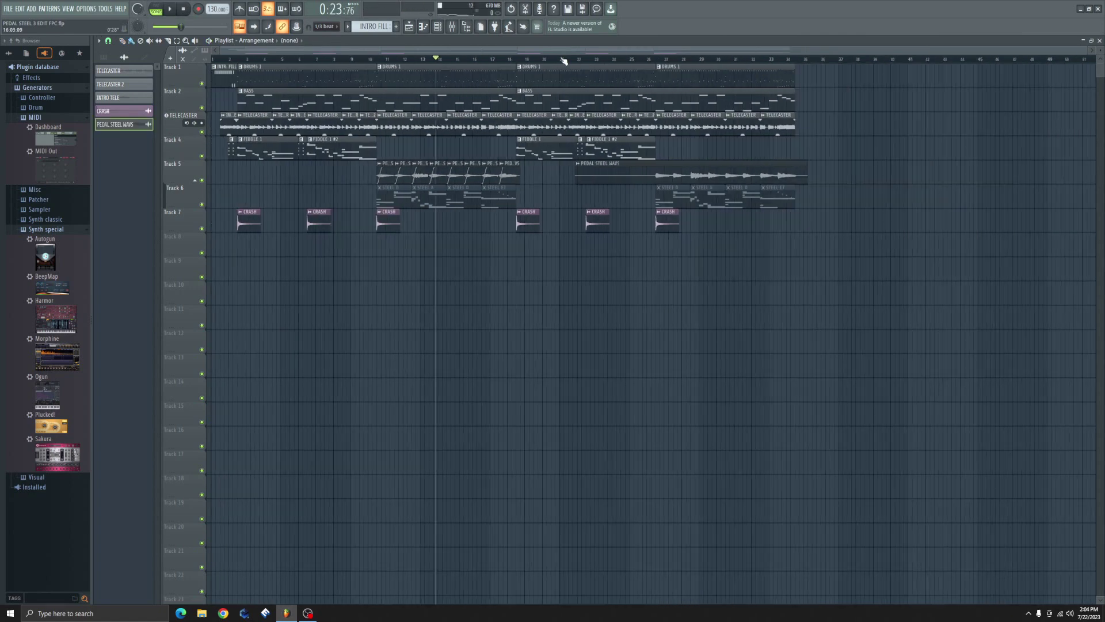
Solo Track 5 and examine the Fruity Limiter and Fruity Convolver on the PEDAL STEEL mixer track.
right_click(202, 180)
left_click(453, 28)
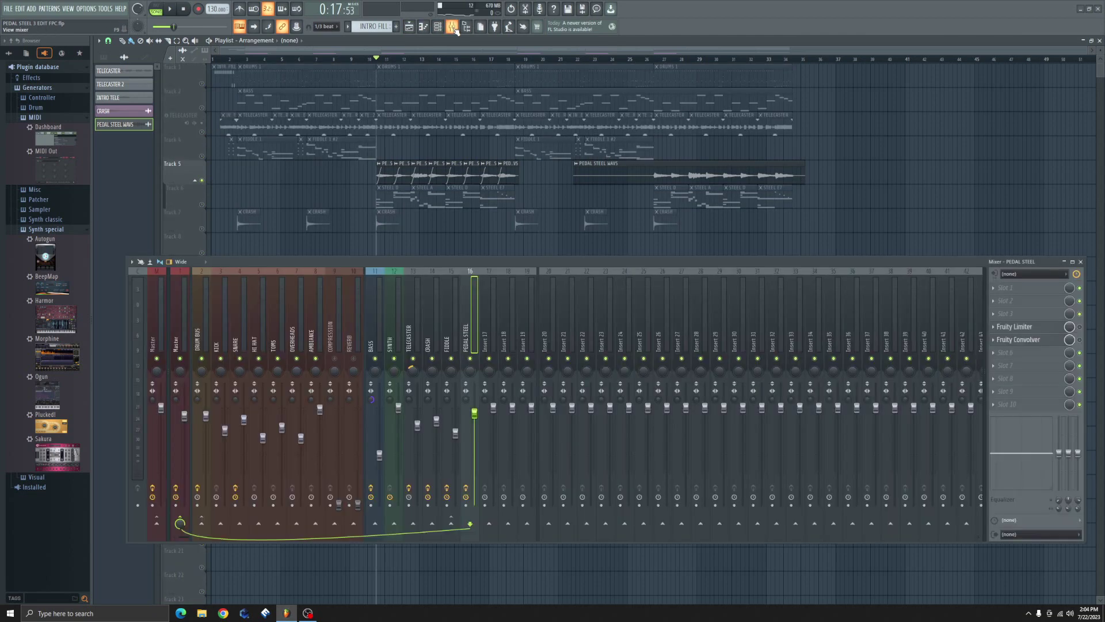
left_click(1024, 332)
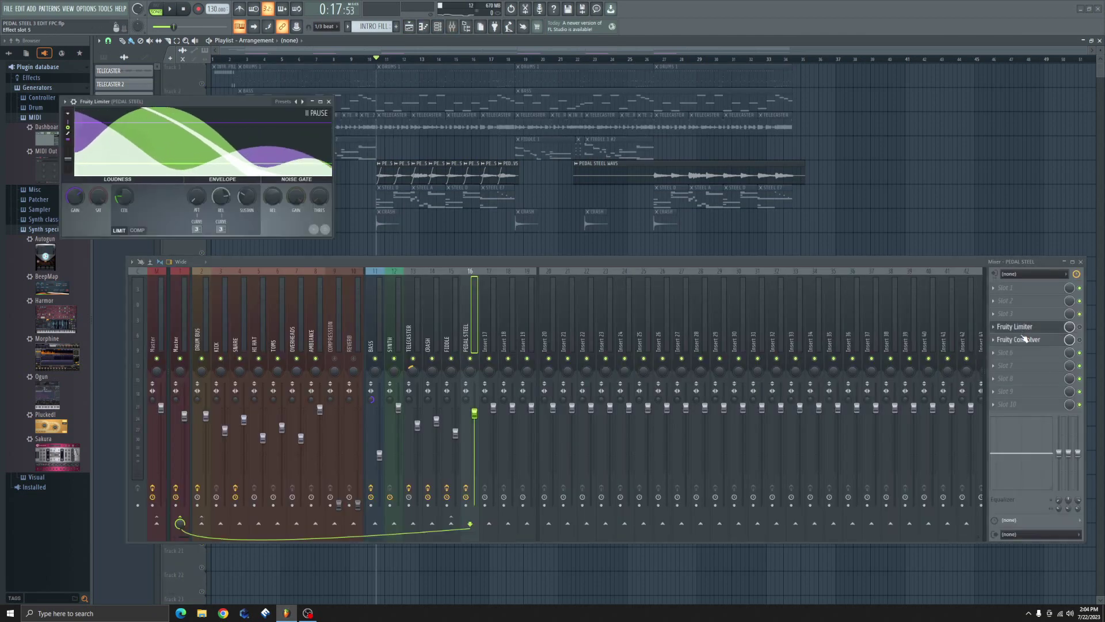
left_click(1022, 340)
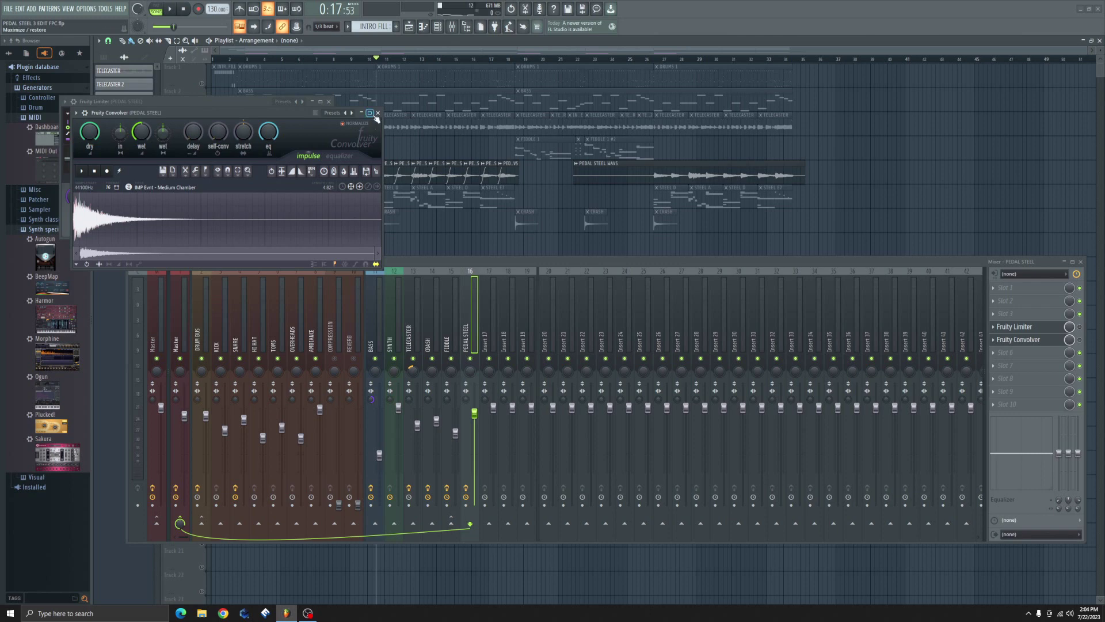
left_click(378, 113)
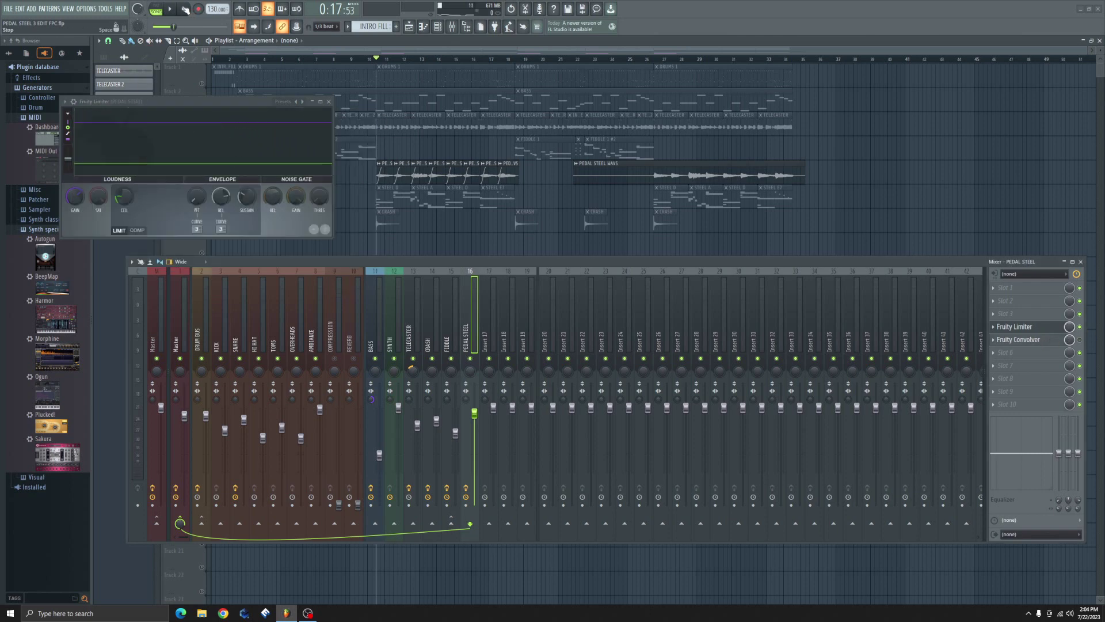
Set the PEDAL STEEL Fruity Limiter's ceiling to about -13.1 dB while the soloed steel plays, and close the limiter.
left_click(172, 11)
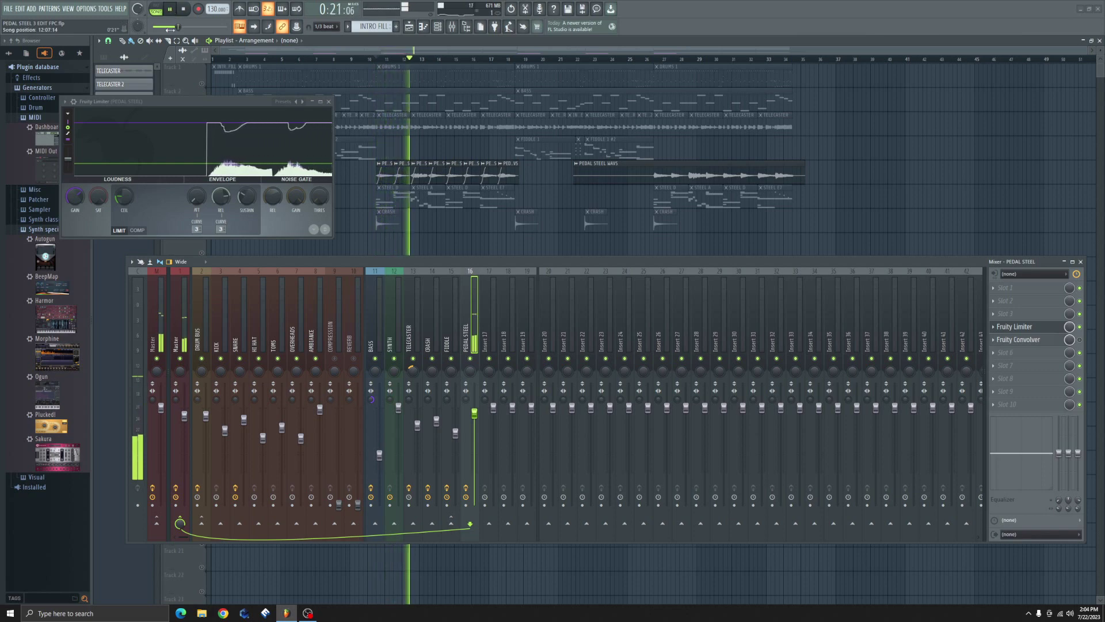
left_click_drag(123, 198, 123, 204)
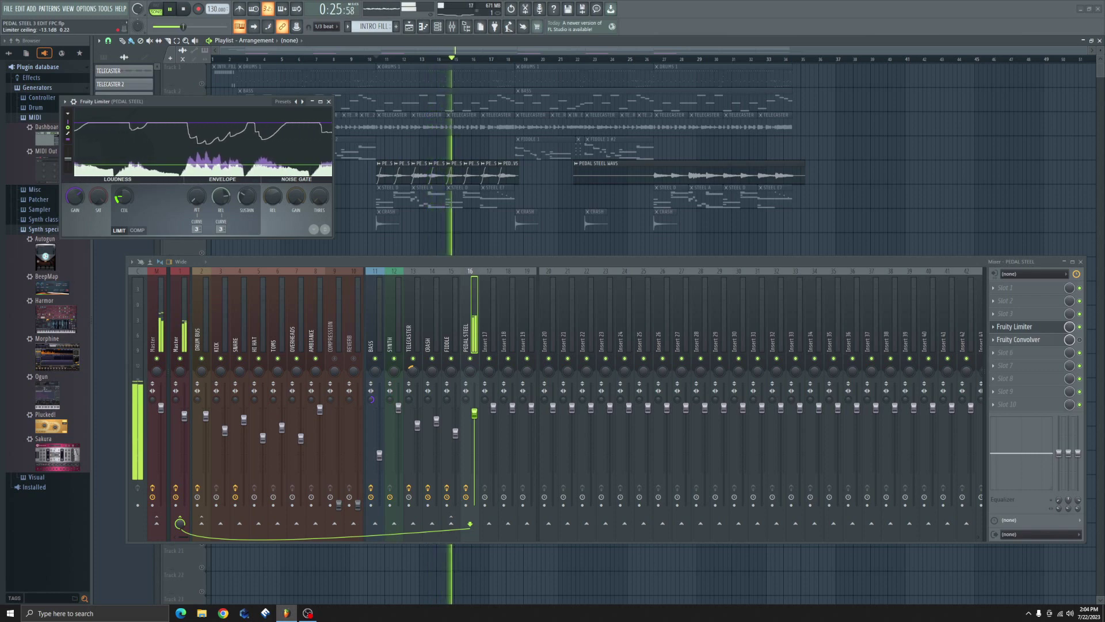
left_click(330, 102)
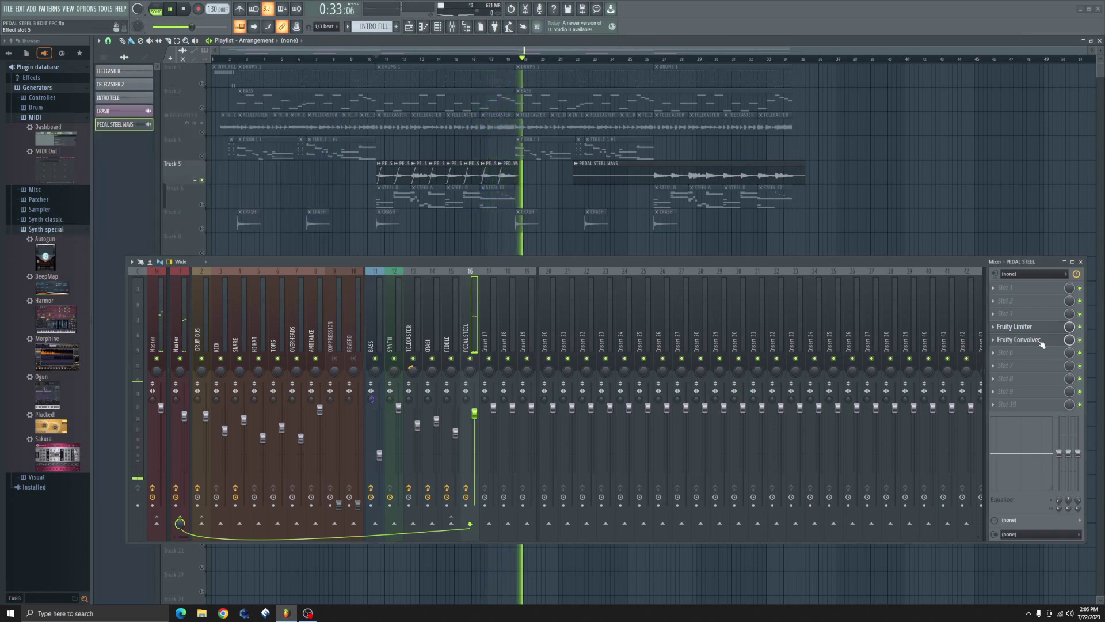
Check the Fruity Convolver's wet level on the PEDAL STEEL track, then unsolo Track 5 and listen to the full arrangement.
left_click(1018, 340)
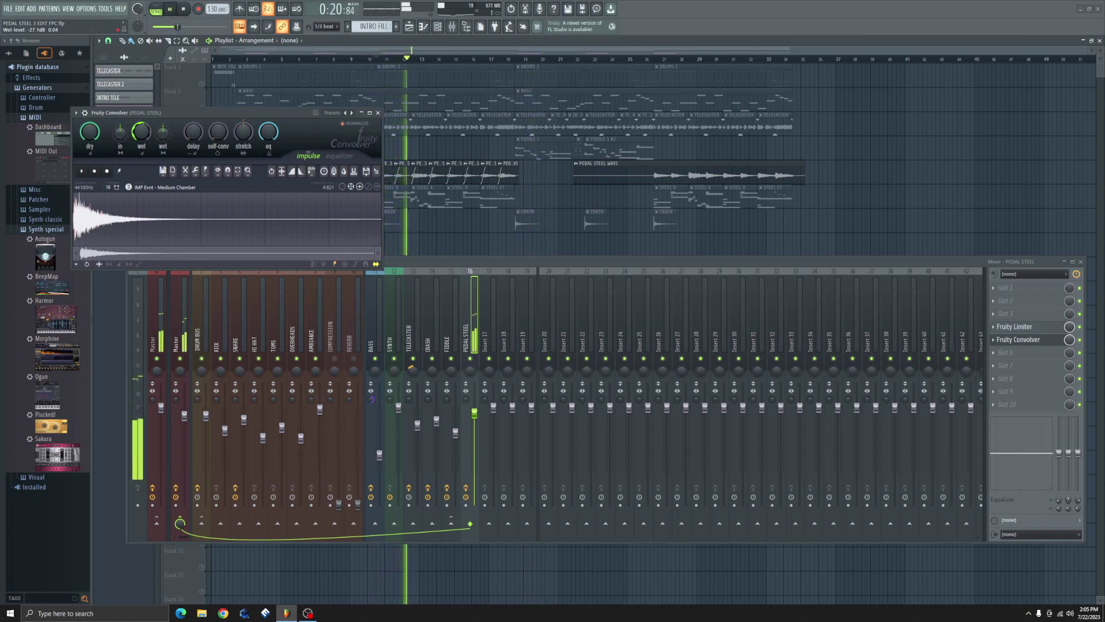
left_click(378, 113)
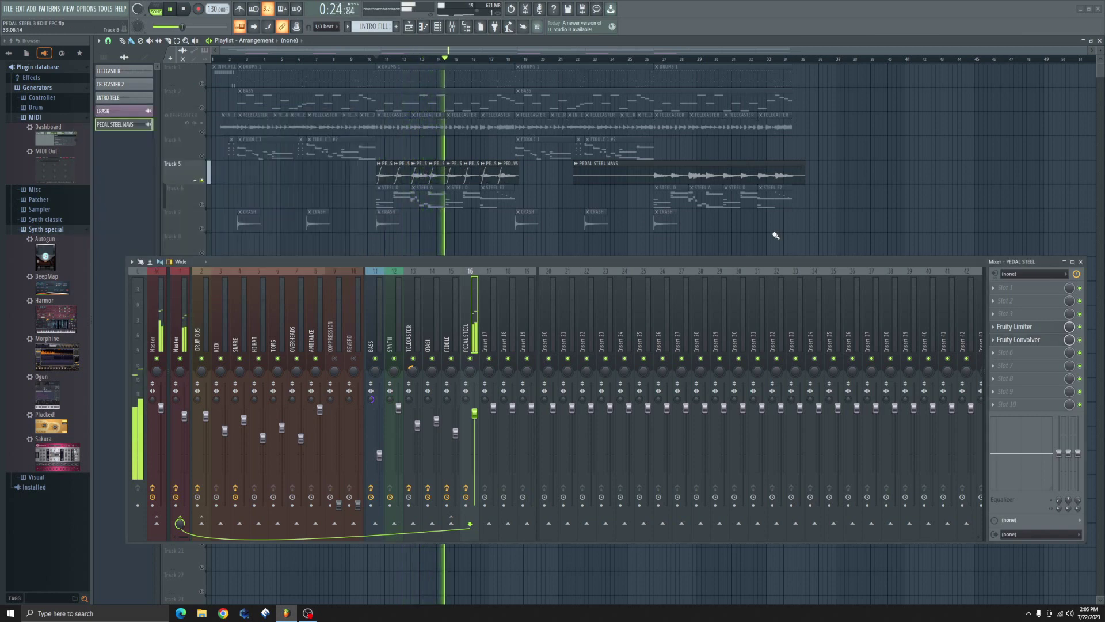
right_click(202, 181)
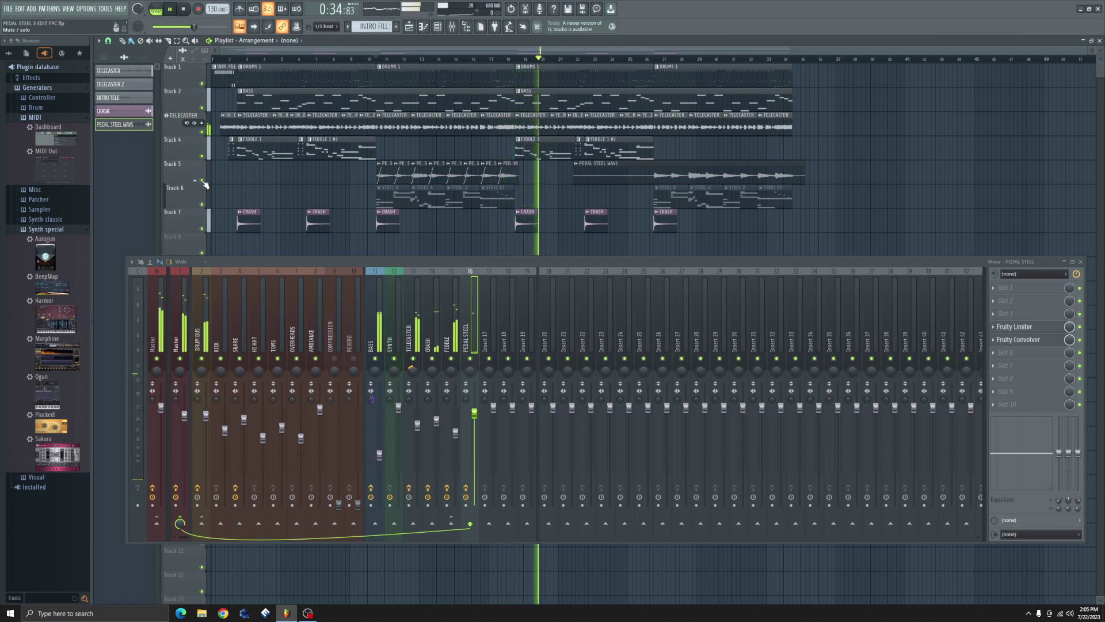
left_click(185, 10)
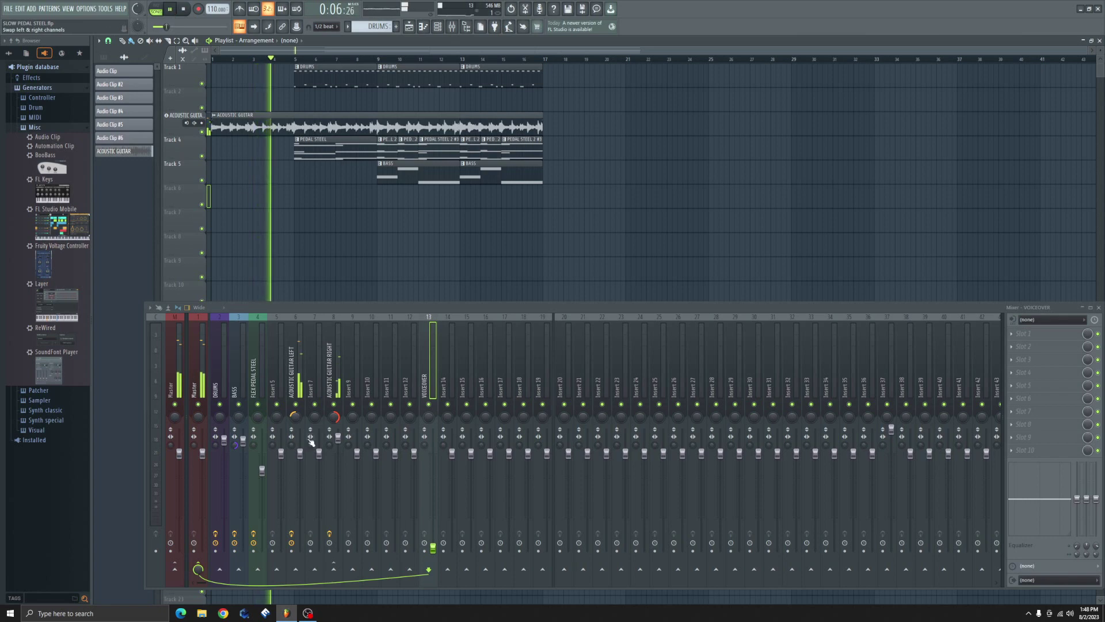
Examine the mixer panning and effect chains of ACOUSTIC GUITAR LEFT, ACOUSTIC GUITAR RIGHT and FLEX PEDAL STEEL in the slow song.
left_click(295, 417)
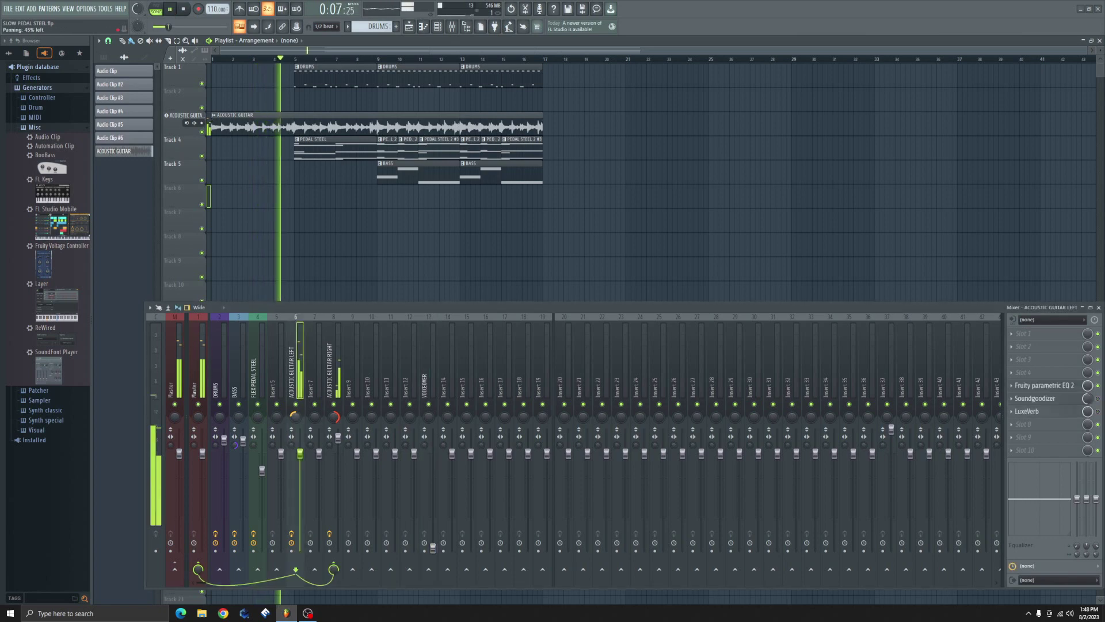
left_click(333, 418)
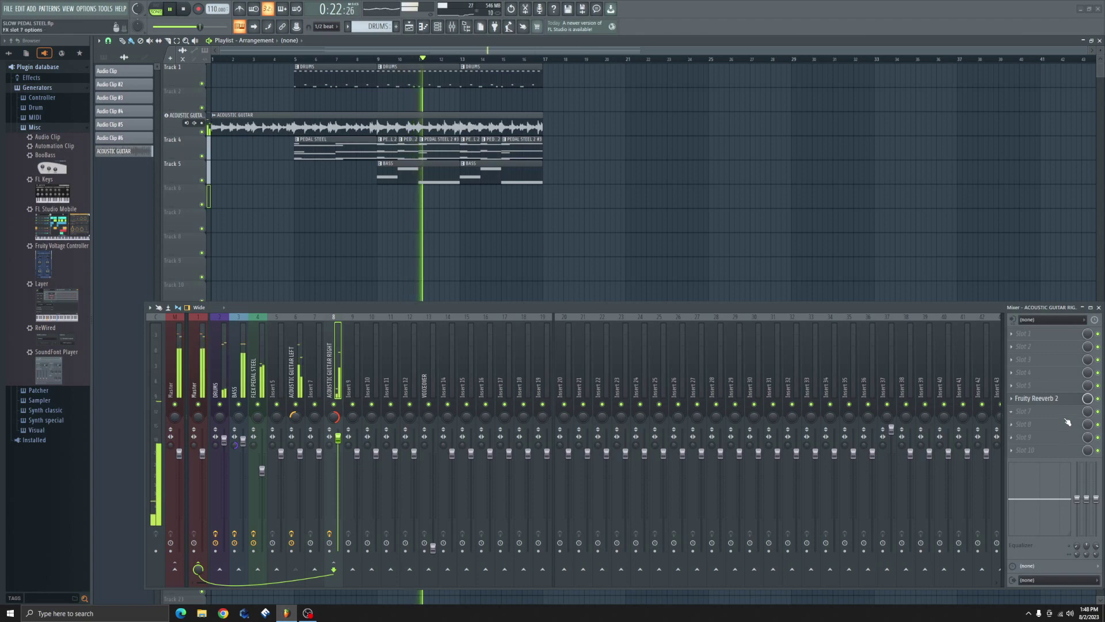
left_click(254, 384)
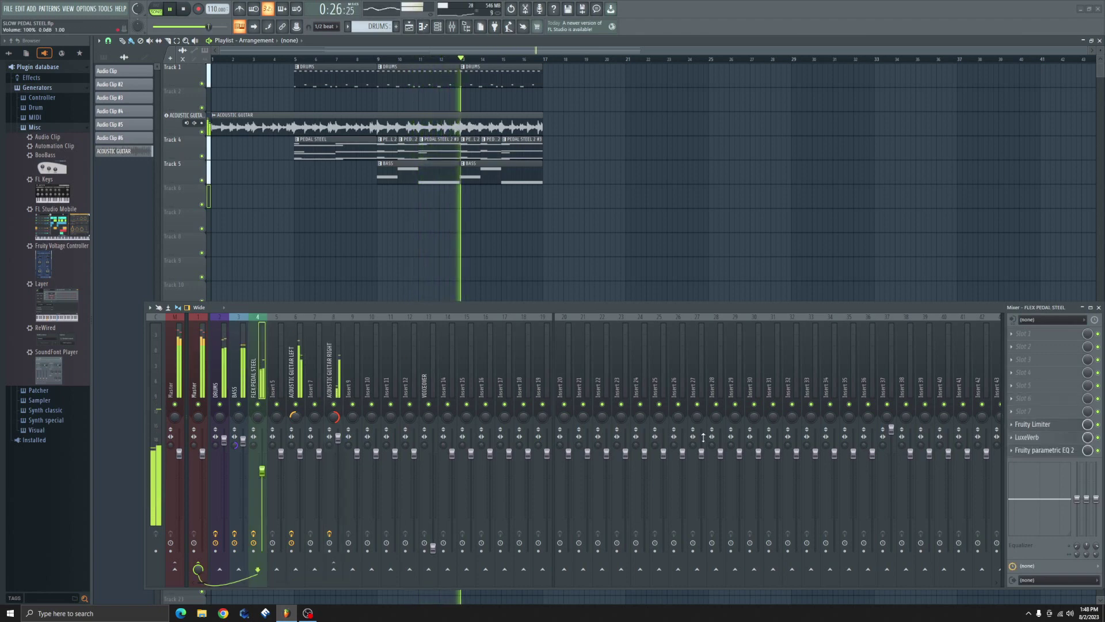
Inspect the Fruity Limiter, LuxeVerb and Fruity parametric EQ 2 settings on the FLEX PEDAL STEEL mixer track during playback.
left_click(1035, 425)
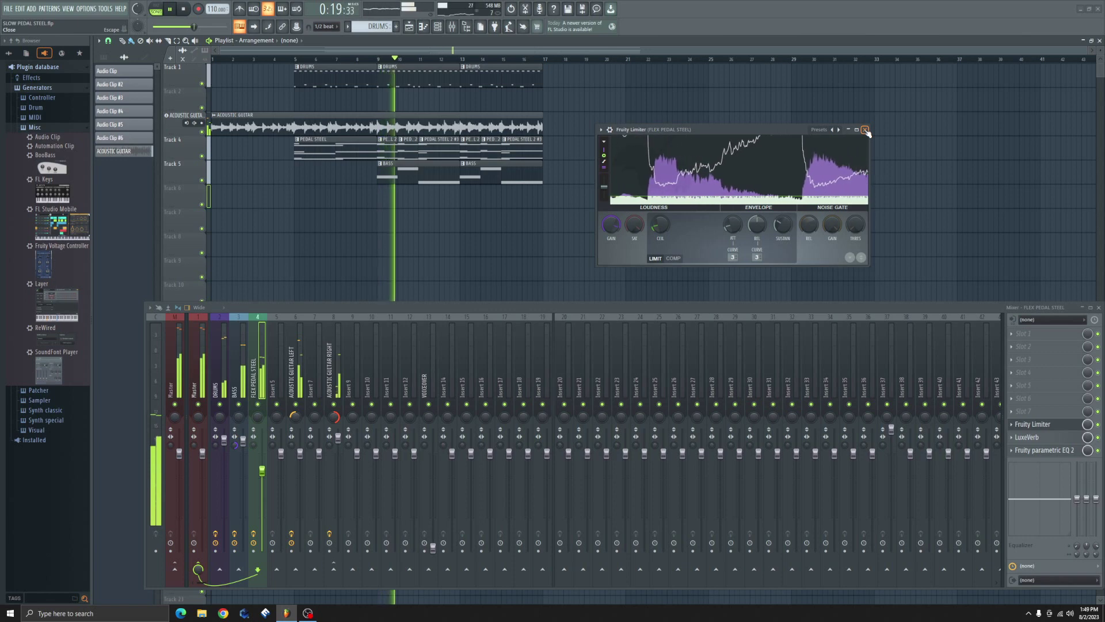
left_click(865, 130)
left_click(1031, 438)
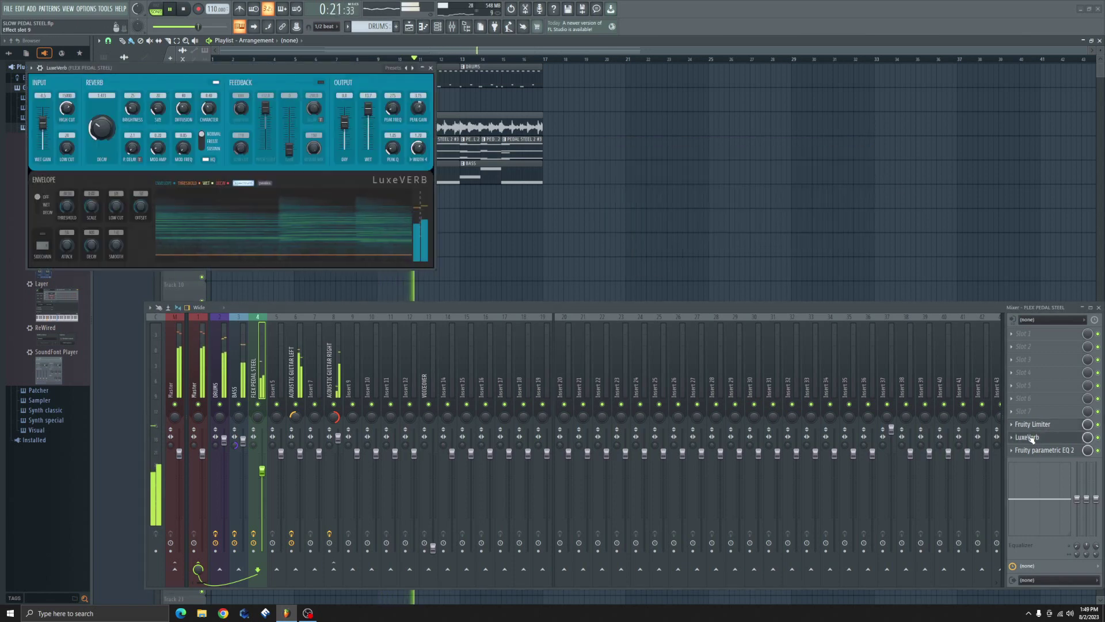
left_click(437, 69)
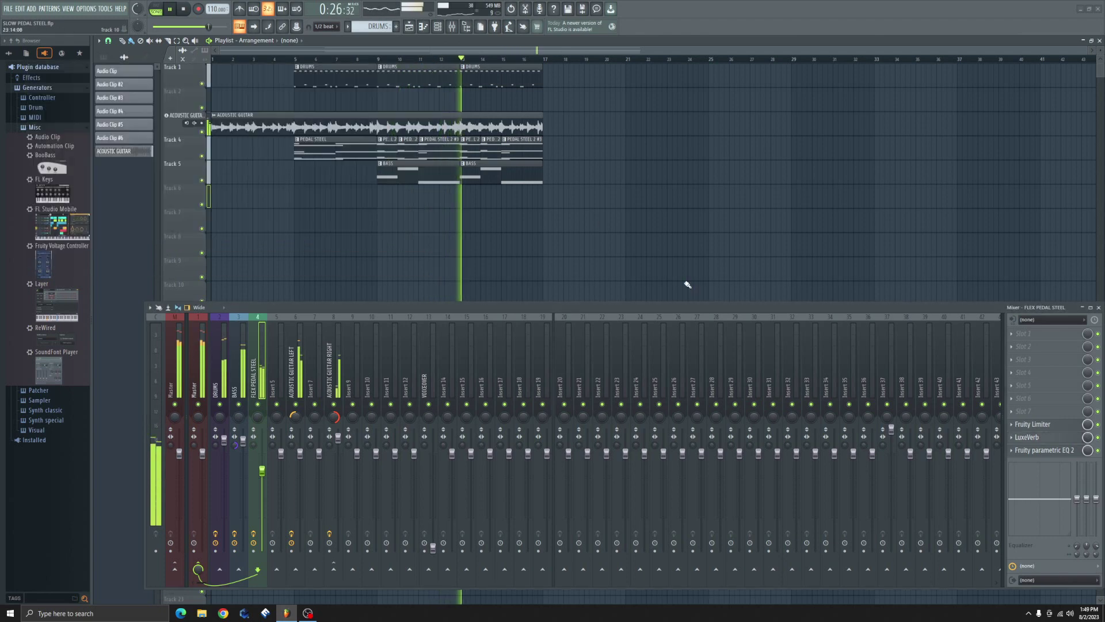
left_click(1034, 452)
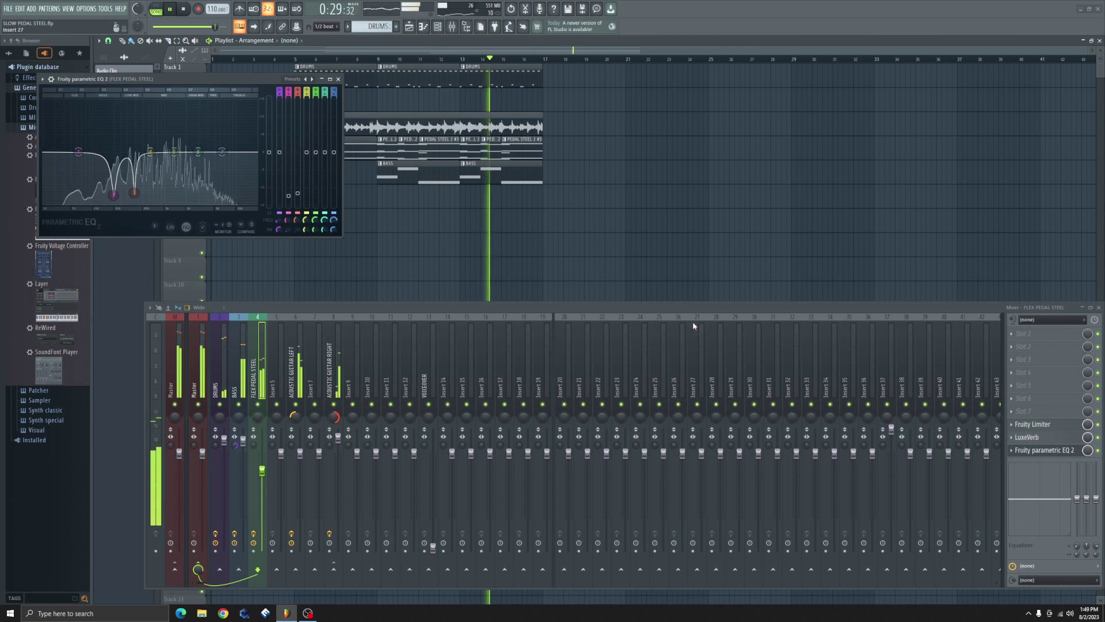
left_click(339, 78)
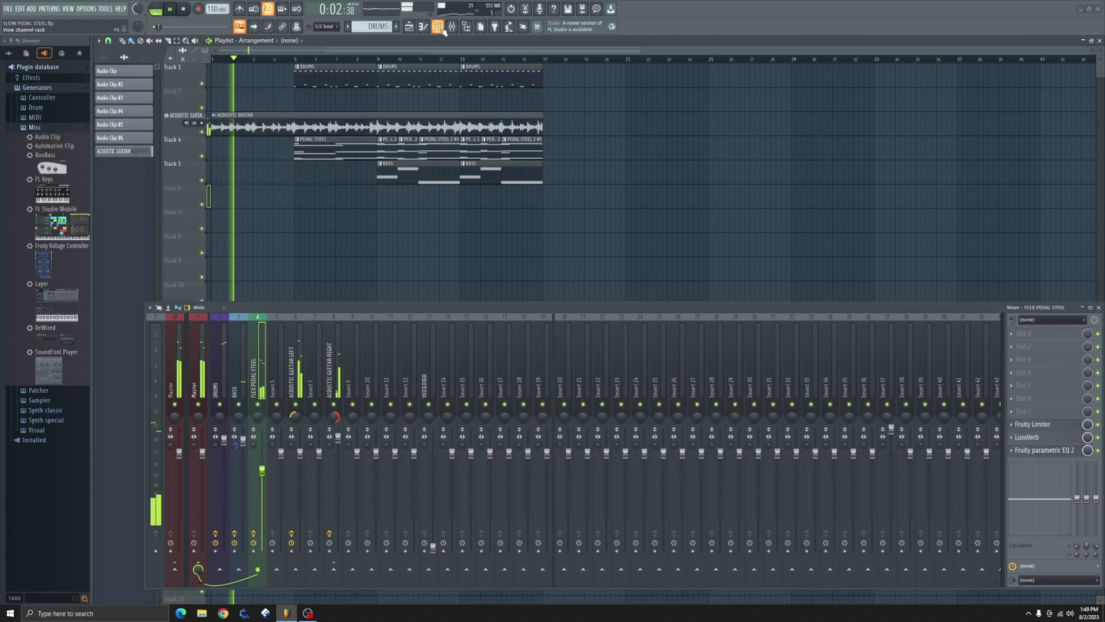
Review the Gretch drum kit, BooBass and FLEX instruments in the channel rack, then listen on and stop playback.
key("F6")
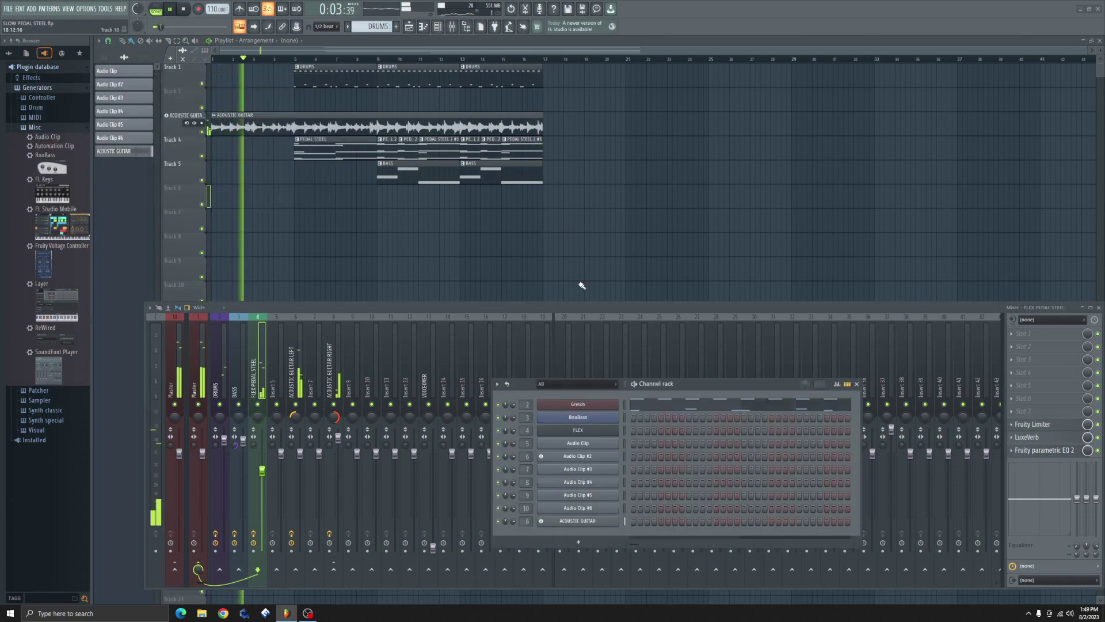
left_click(578, 404)
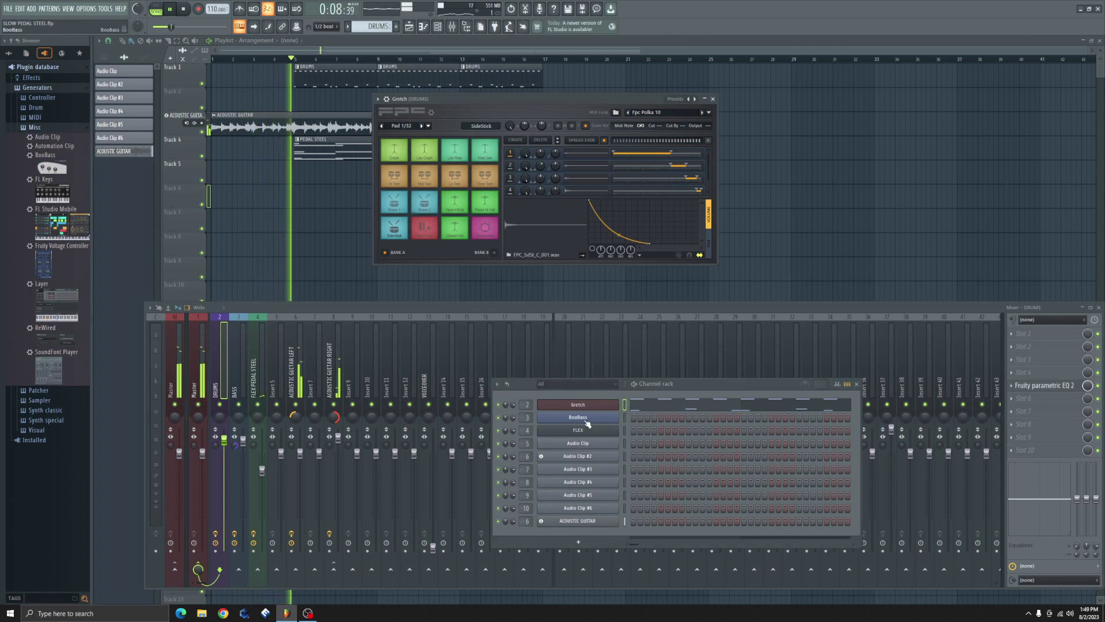
left_click(587, 419)
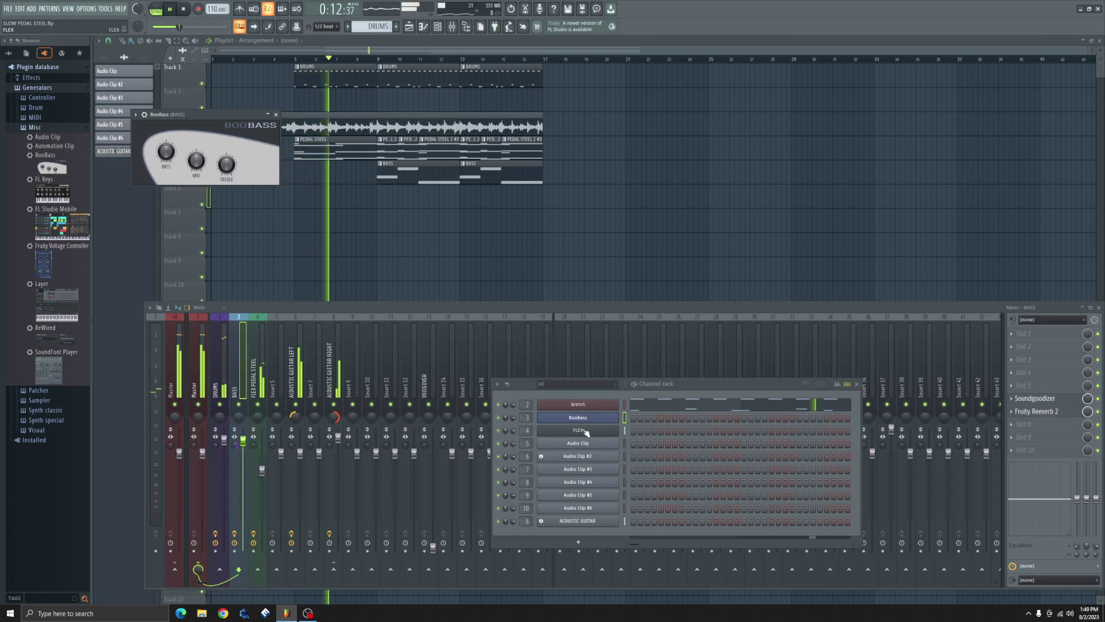
left_click(583, 431)
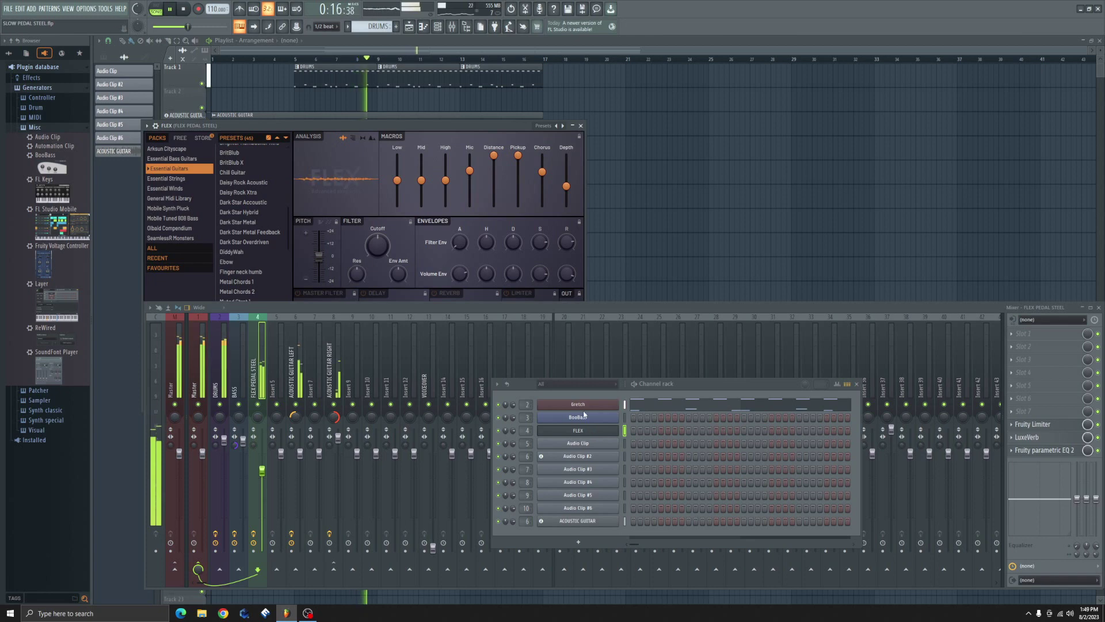
left_click(582, 126)
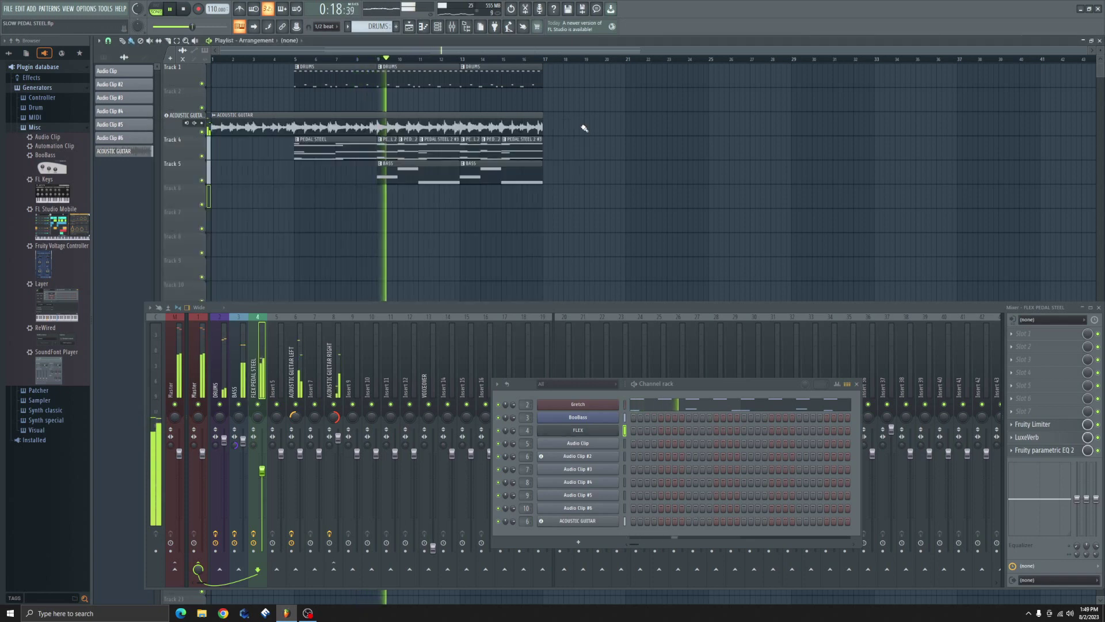
left_click(858, 385)
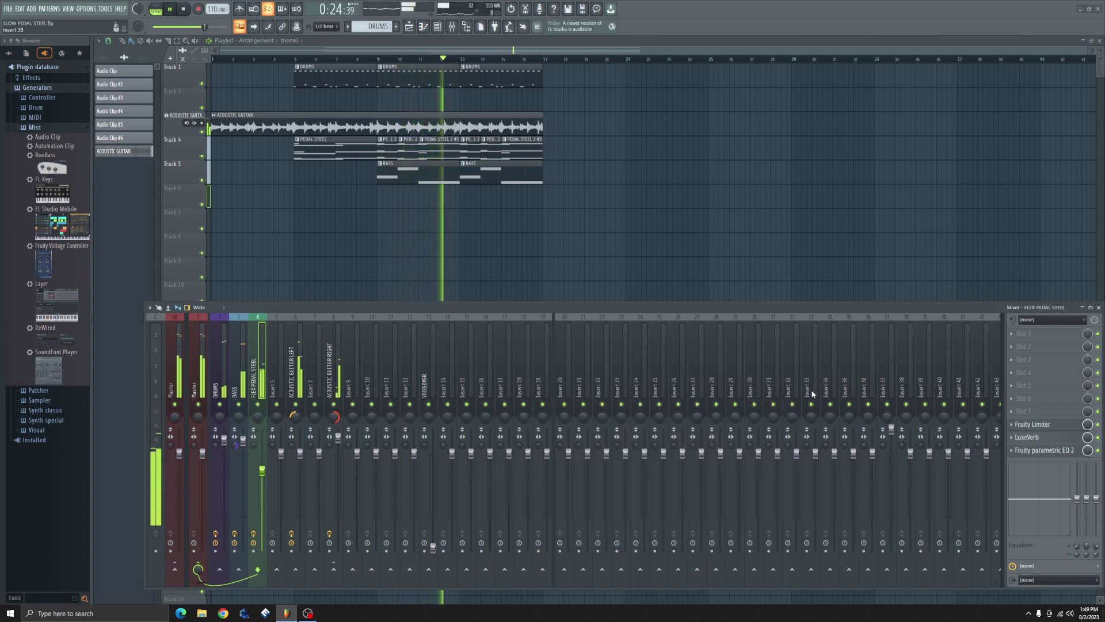
left_click(185, 11)
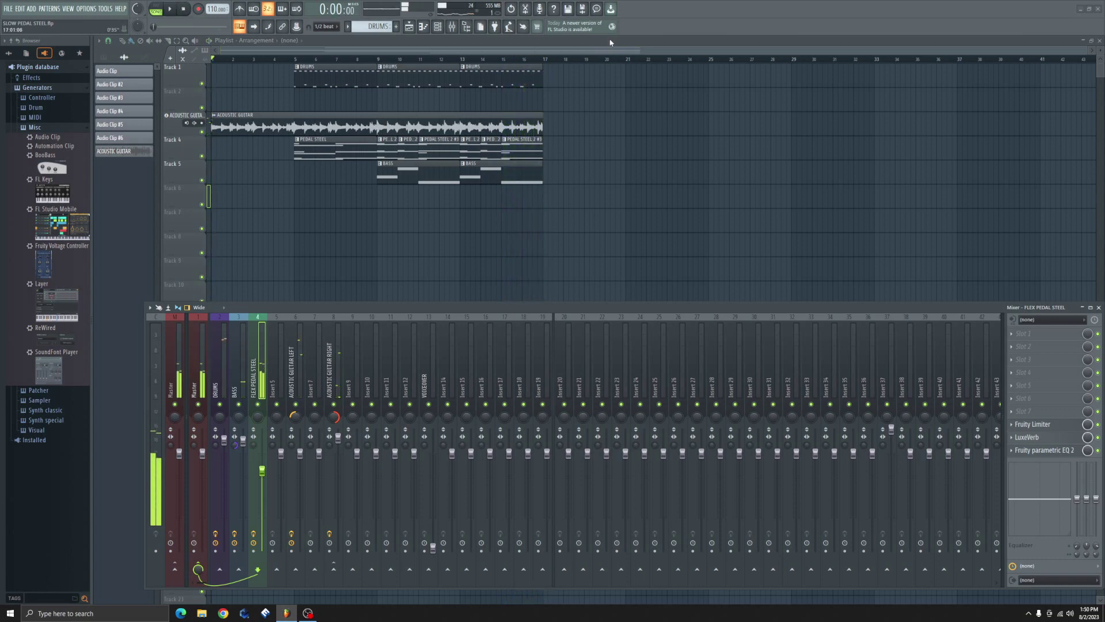